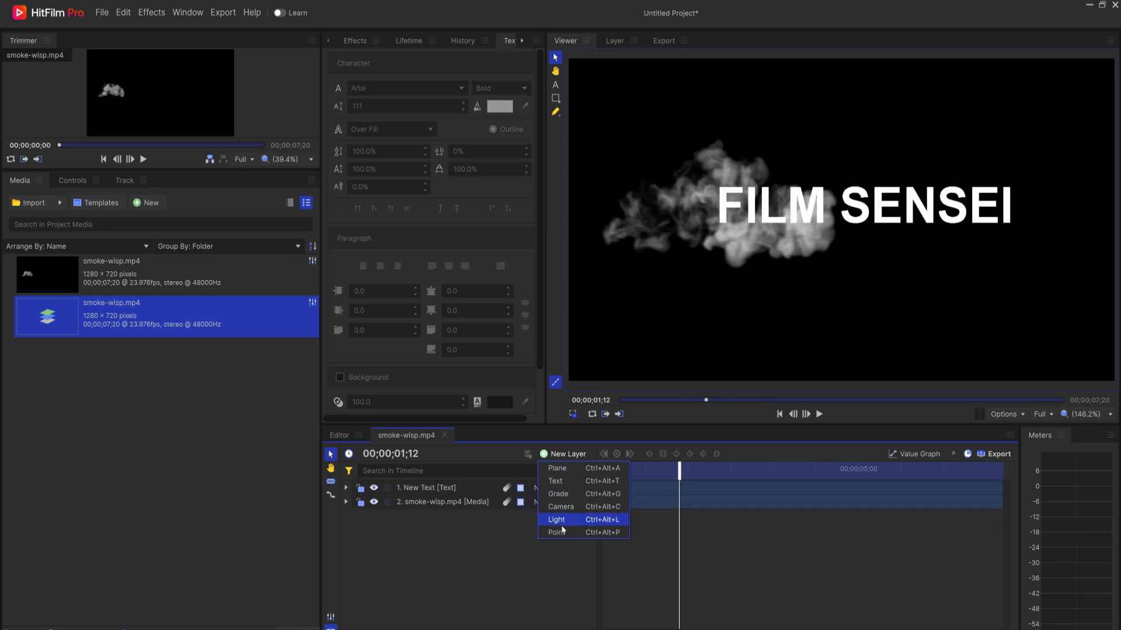
Add a point layer and parent both the text layer and the smoke-wisp.mp4 layer to it
click(561, 533)
drag(424, 527, 425, 498)
click(552, 501)
click(557, 536)
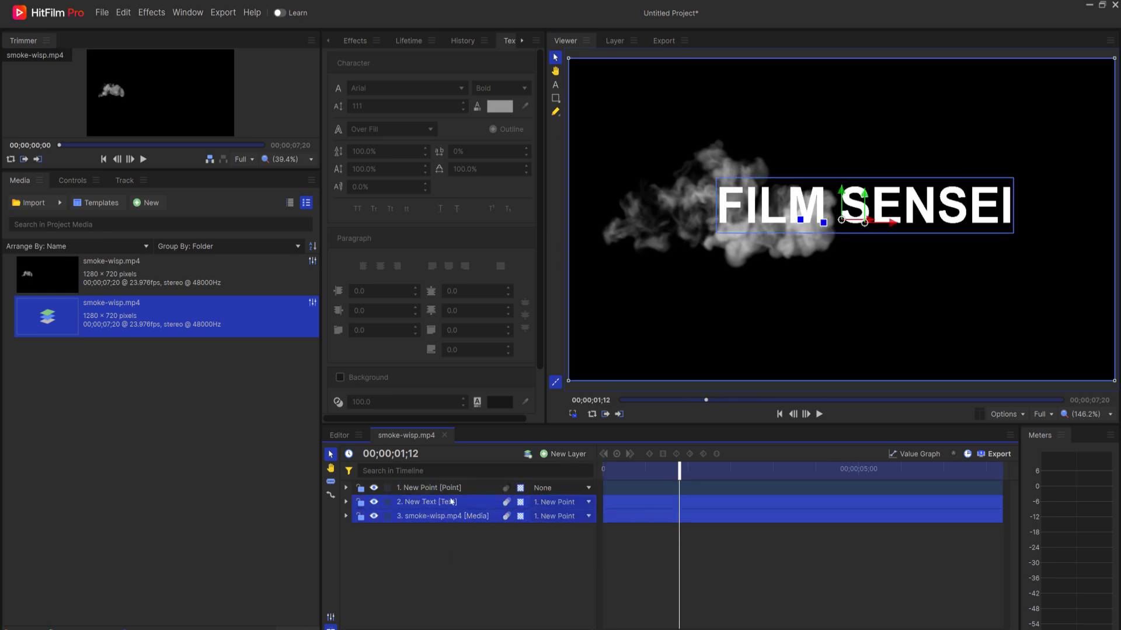
Scale the point layer up to 136% so the parented text and smoke enlarge together
click(435, 489)
click(346, 488)
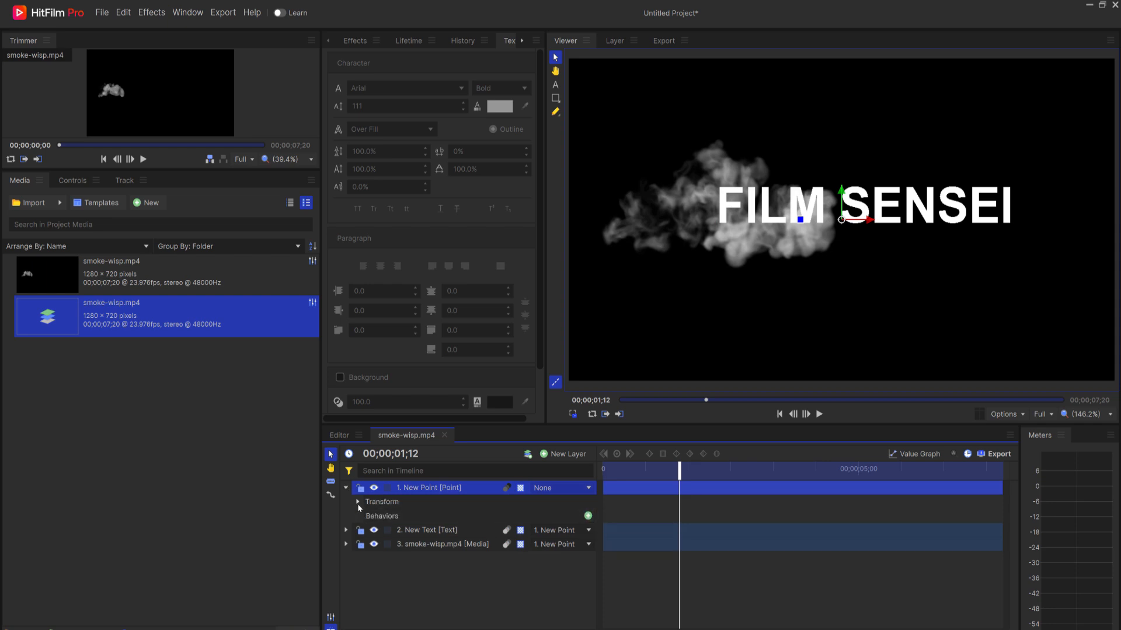
click(357, 502)
drag(552, 544, 569, 537)
Set the point layer's anchor point to 58, 28 and check the framing at 00;00;01;19
double_click(569, 516)
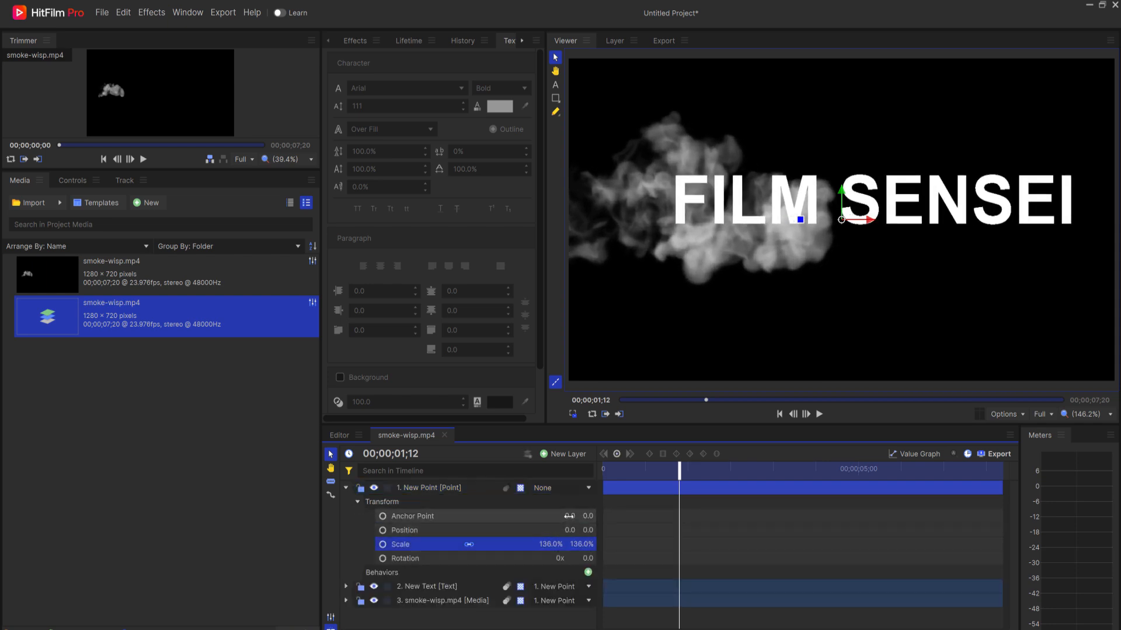
text(58)
key(Tab)
text(28)
key(Return)
drag(679, 469, 712, 432)
click(346, 487)
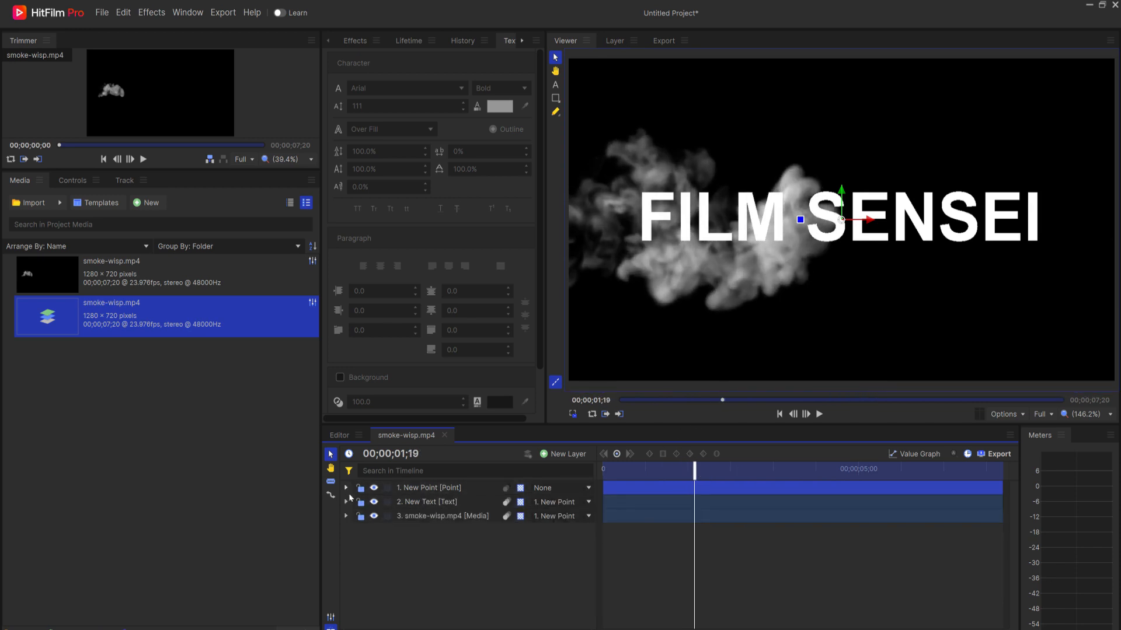
At 00;00;00;03, draw a freehand mask on the text layer that follows the smoke's leading edge and closes along the frame's left side
click(415, 503)
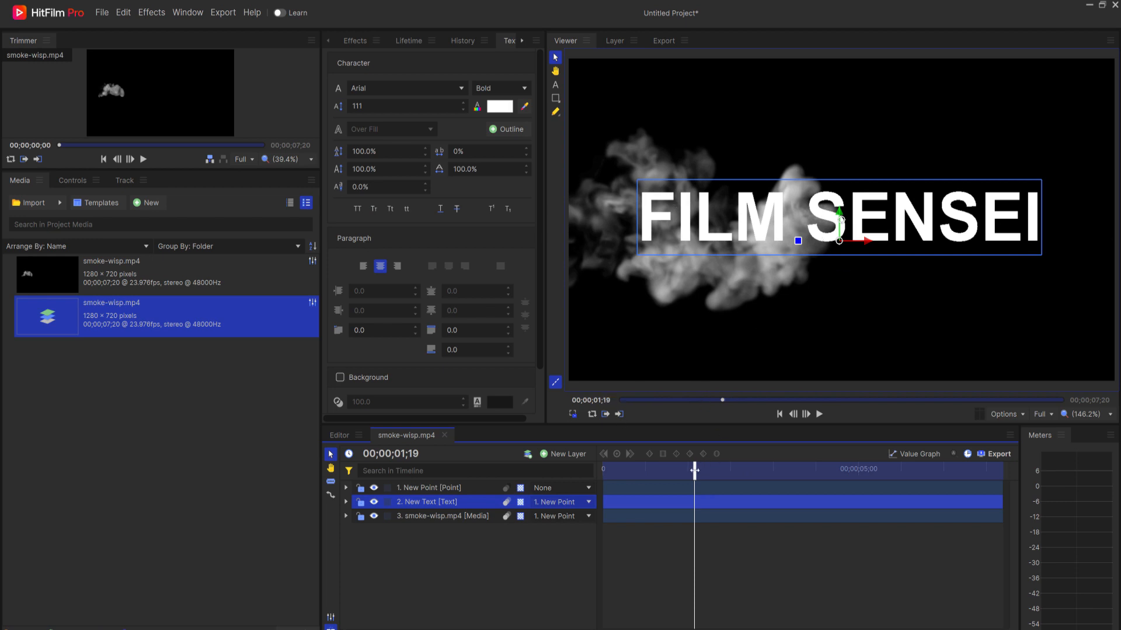
drag(695, 471, 762, 463)
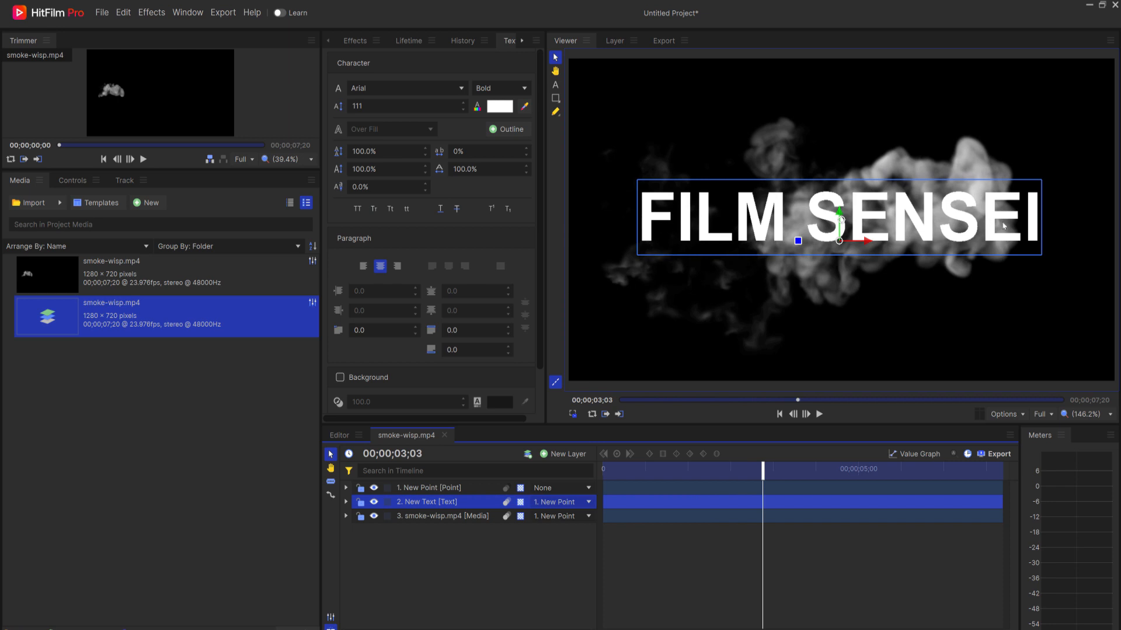
drag(763, 466, 613, 446)
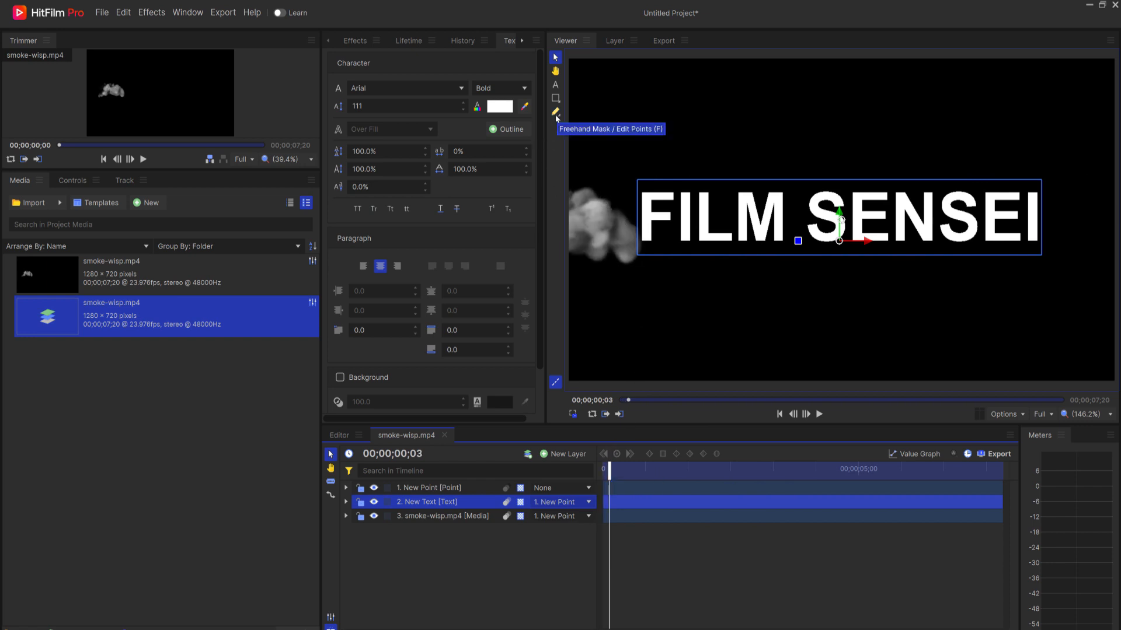
click(555, 70)
scroll(619, 236, up, 6)
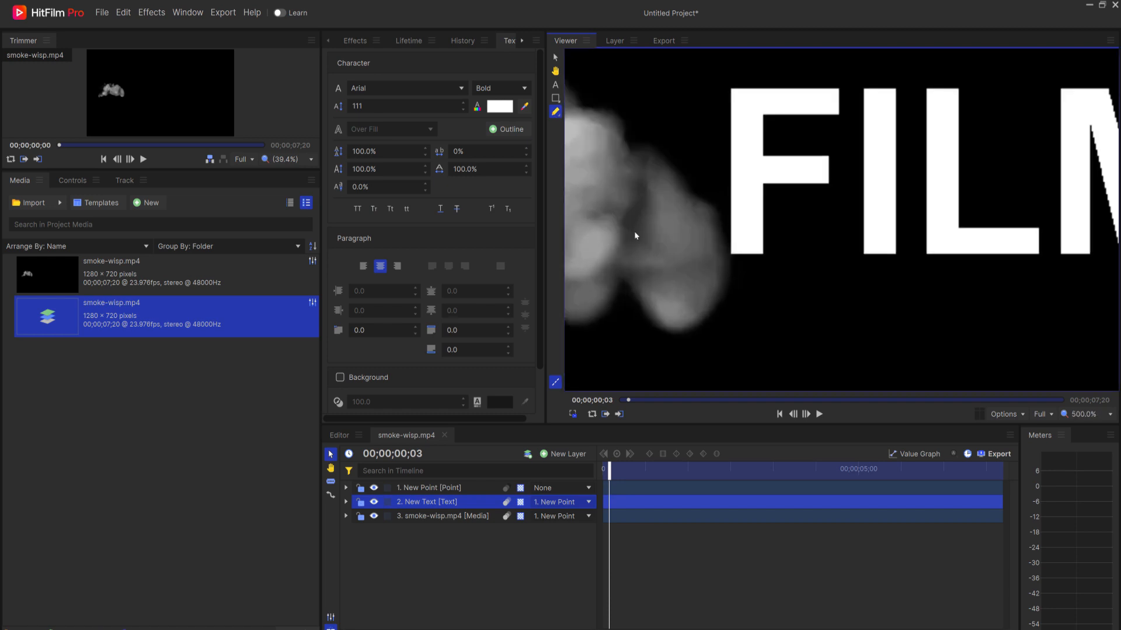
key(f)
click(652, 115)
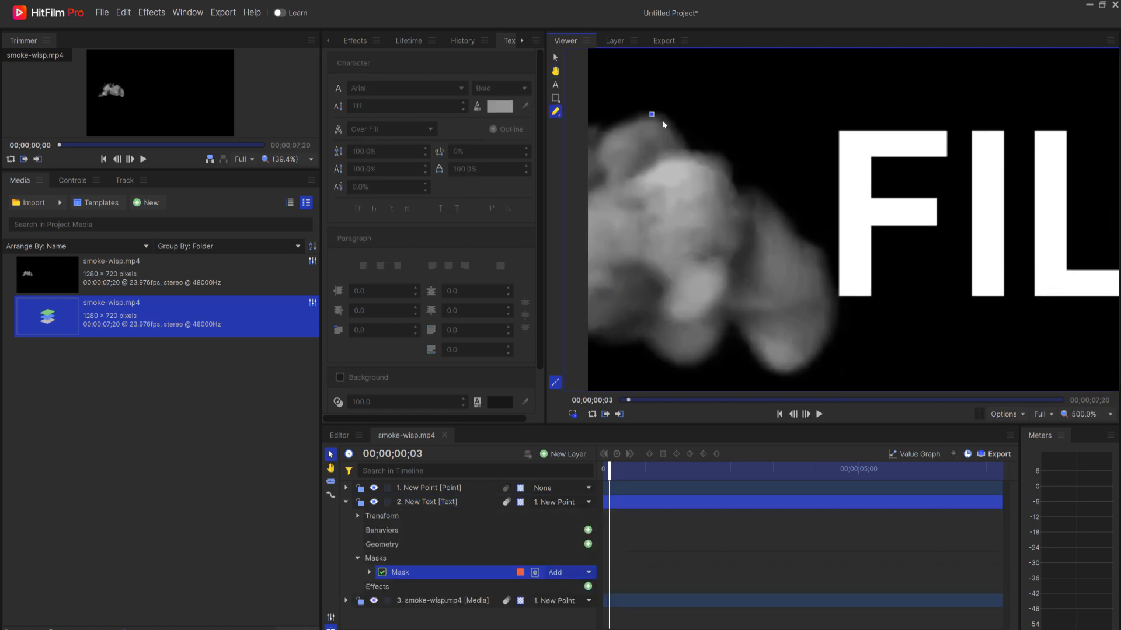
click(678, 138)
click(683, 153)
click(708, 158)
click(719, 167)
click(728, 176)
click(737, 196)
click(750, 198)
scroll(810, 244, down, 5)
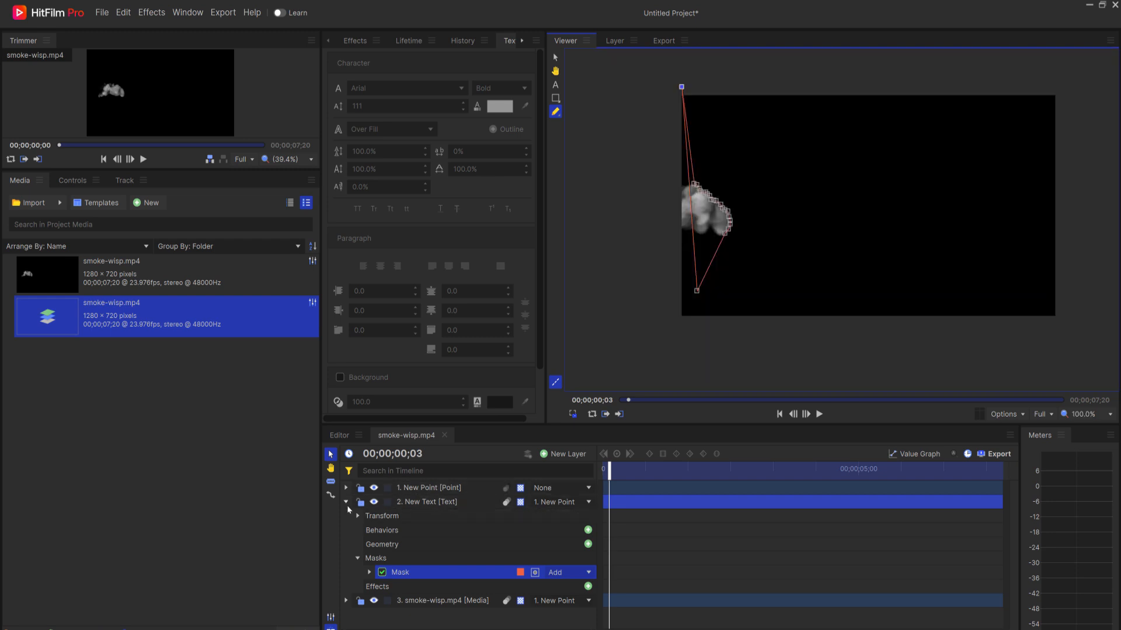
Disable the text layer's mask and set a keyframe for its Path at 00;00;00;03
click(382, 572)
scroll(730, 228, up, 2)
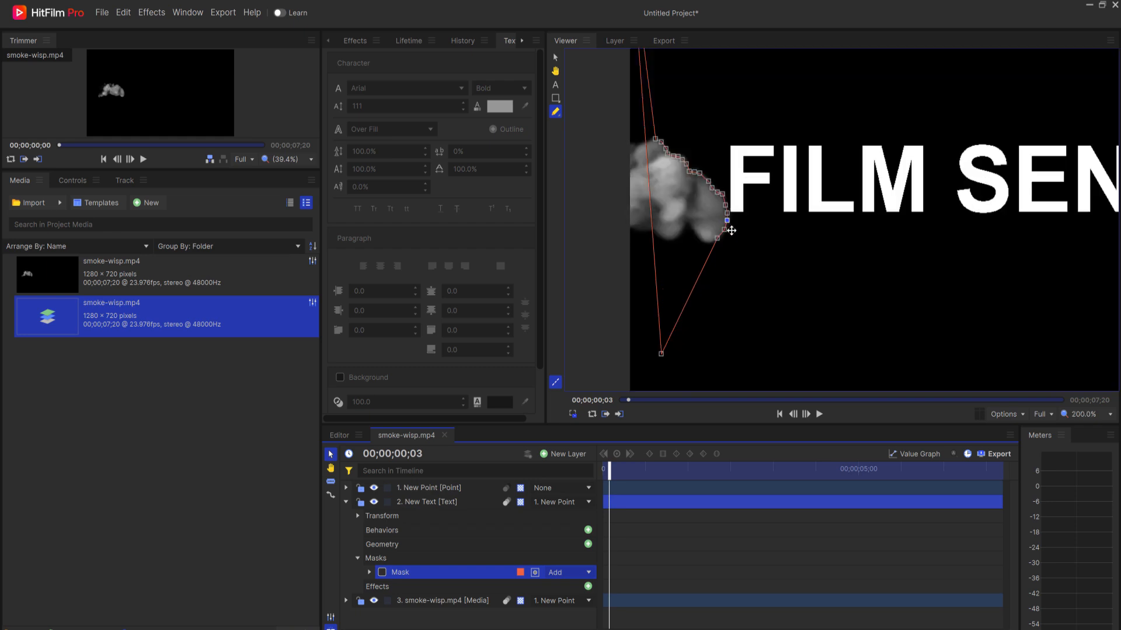
click(370, 573)
scroll(380, 578, down, 1)
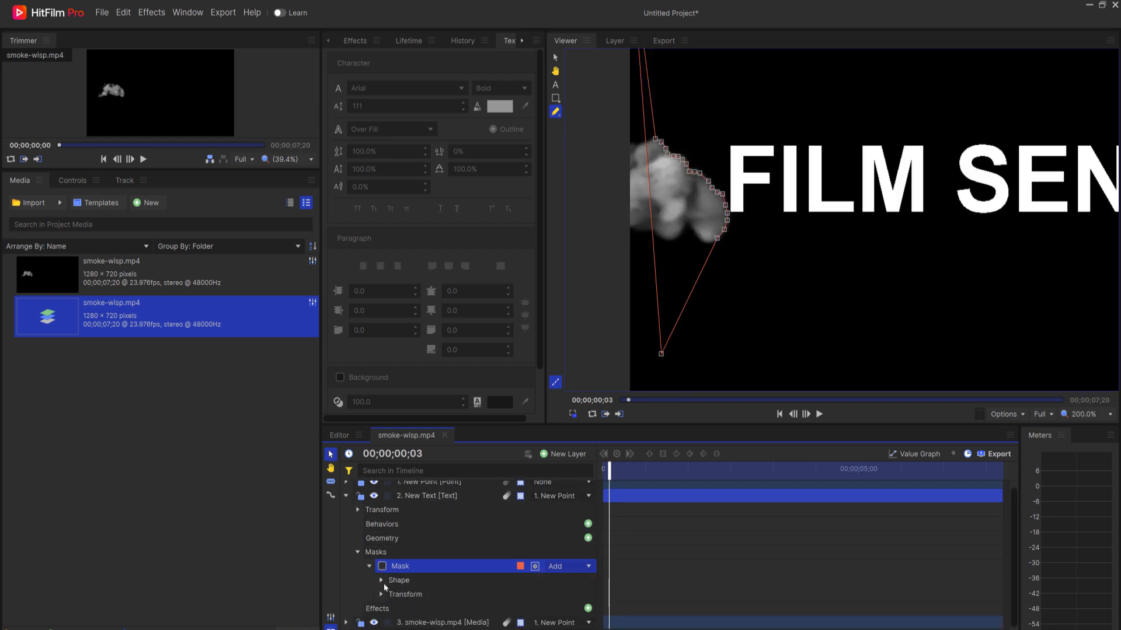
click(381, 594)
scroll(385, 583, down, 3)
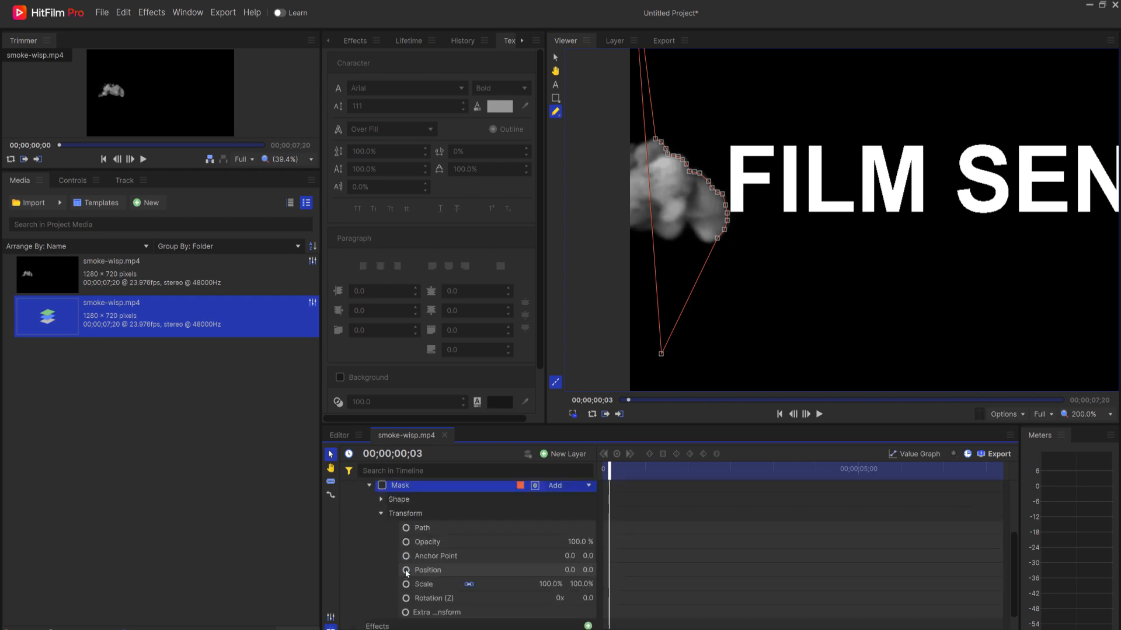
click(406, 528)
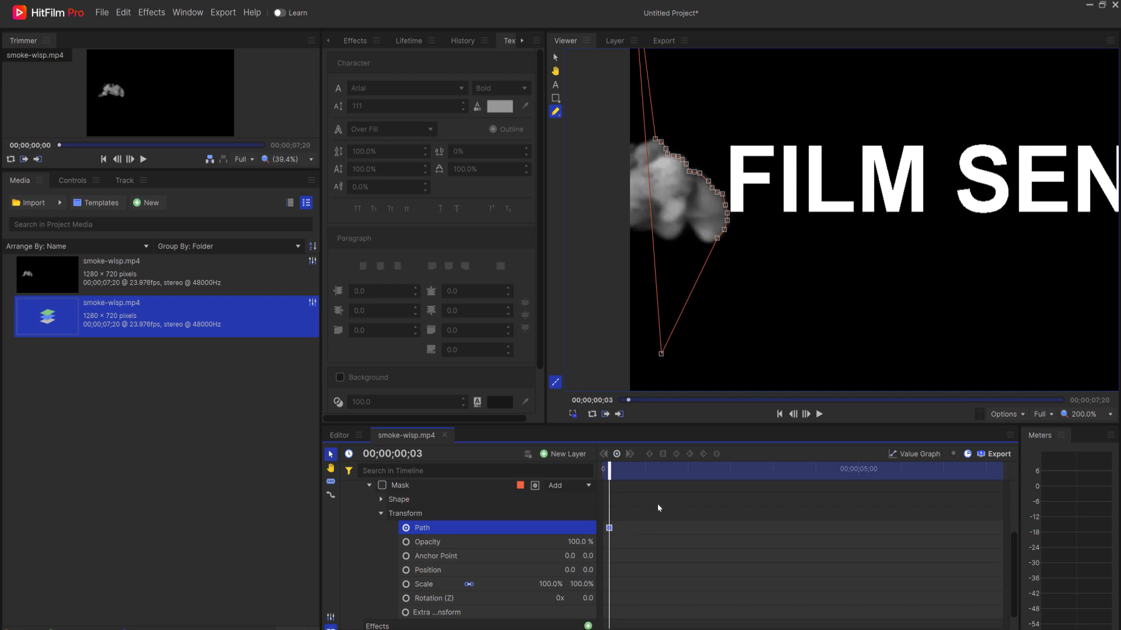
At 00;00;03;11, move the mask's leading-edge points together to the smoke's front past the end of the text
scroll(930, 305, down, 4)
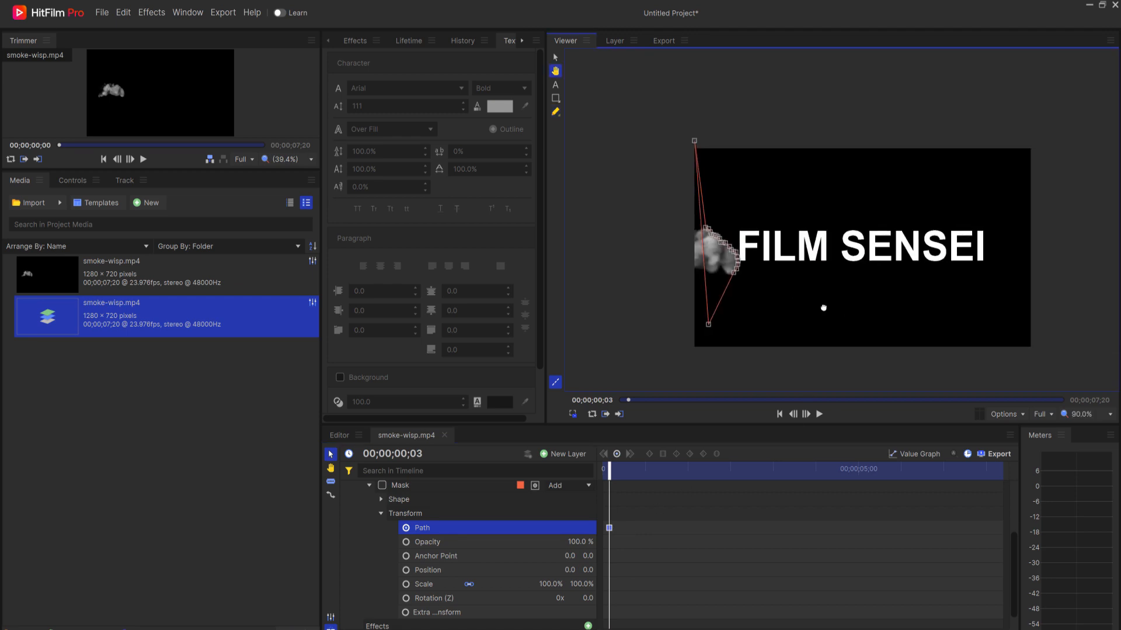
drag(609, 473, 779, 445)
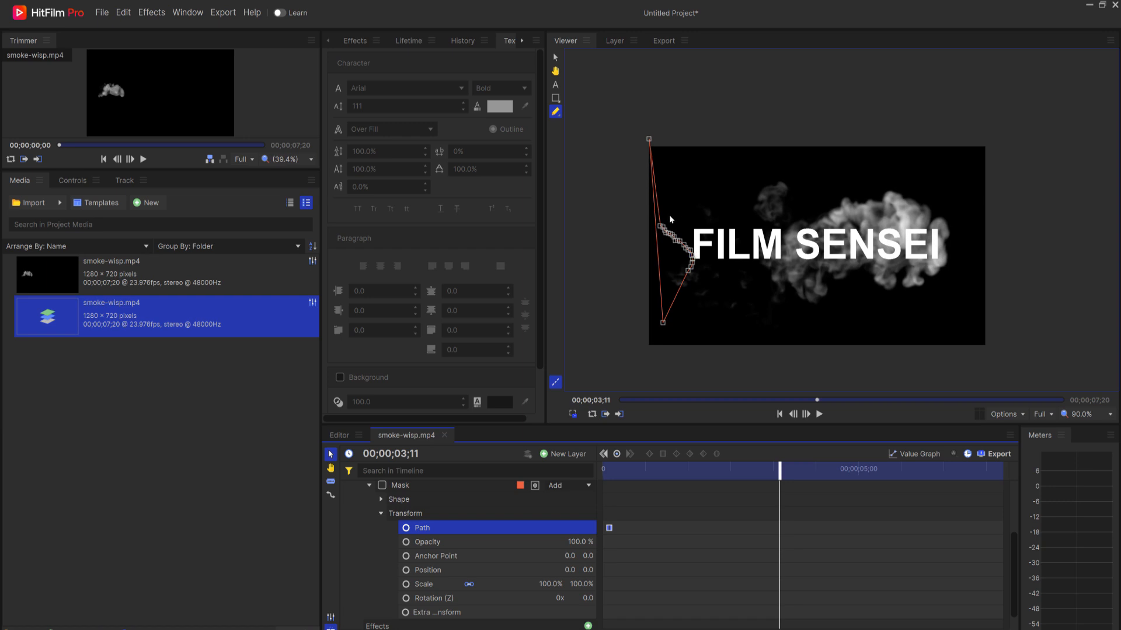
drag(731, 206, 632, 297)
drag(670, 263, 931, 248)
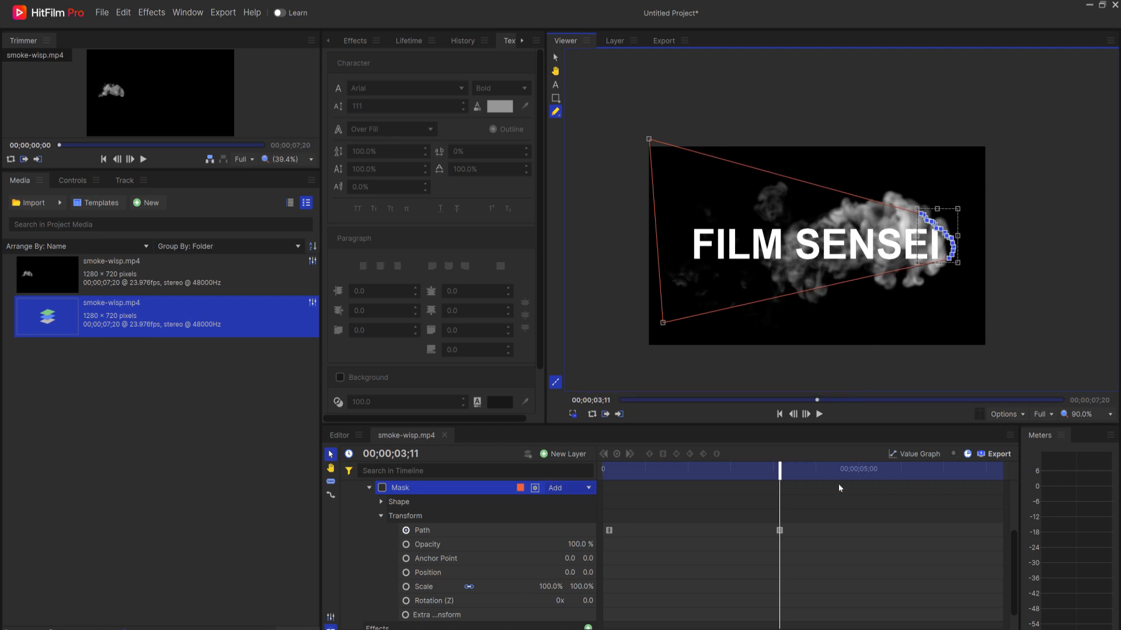
Fit the individual mask points to the smoke's outline around the final letter at 00;00;03;11
scroll(964, 249, up, 3)
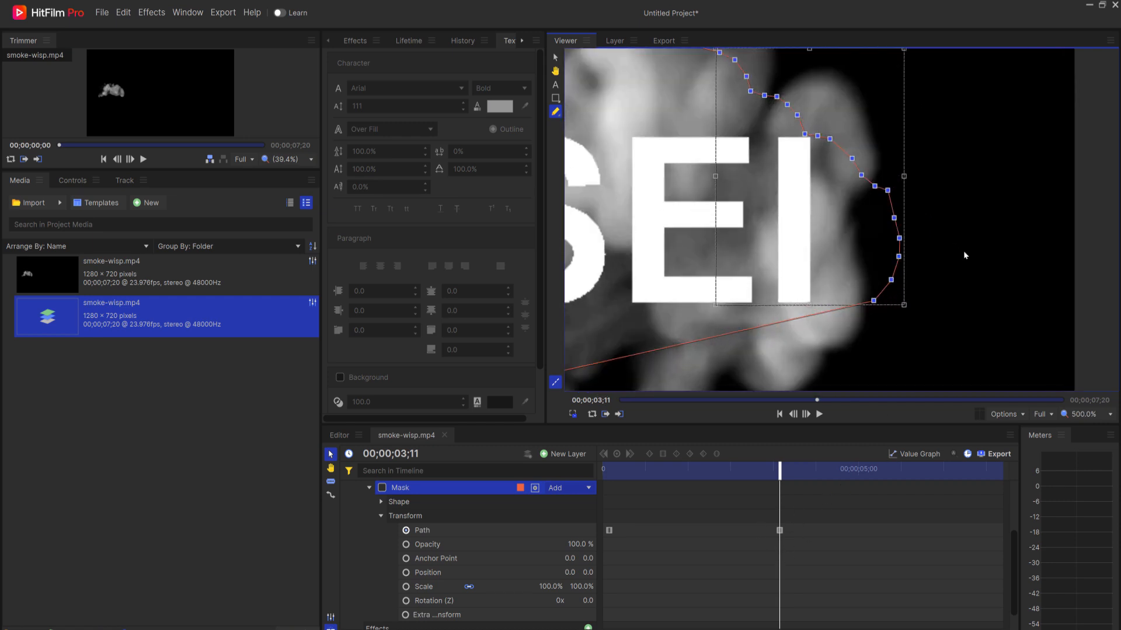
scroll(962, 250, down, 3)
scroll(957, 265, up, 2)
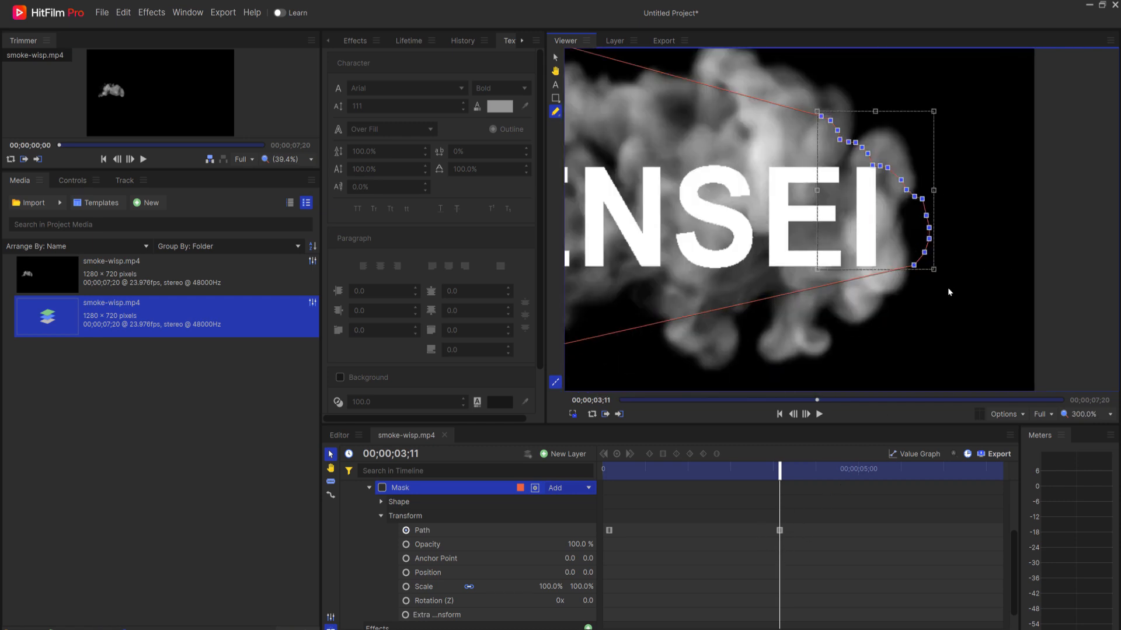
click(922, 257)
mouse_move(919, 267)
mouse_down()
mouse_move(905, 289)
mouse_move(903, 253)
mouse_up()
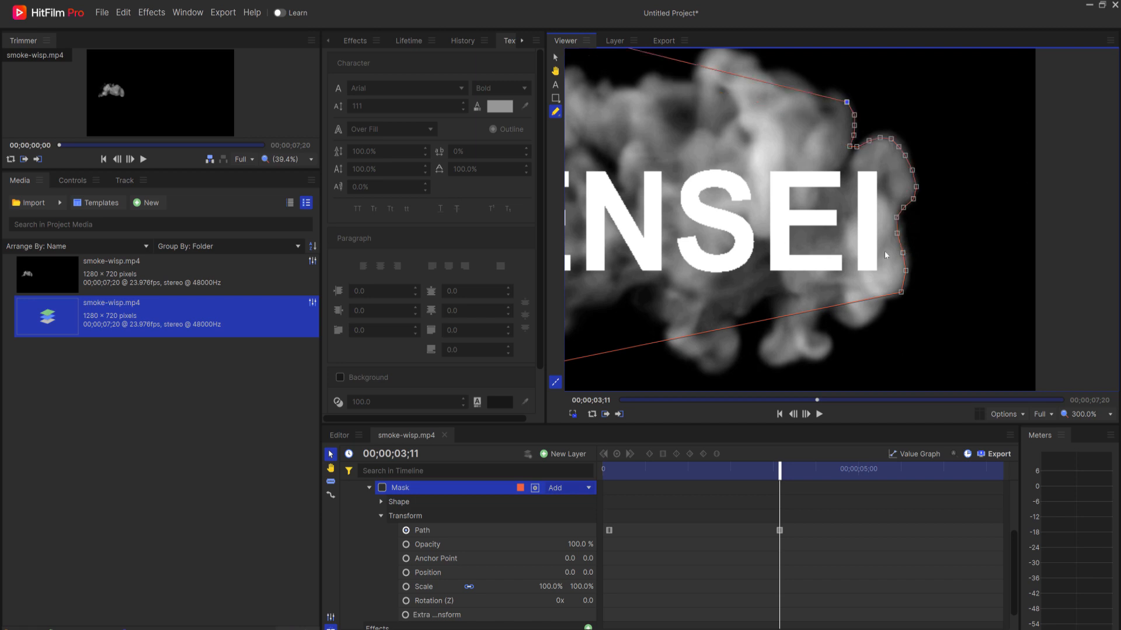
At 00;00;01;21, reposition the mask's lower and outer points to follow the smoke's edge around the letter S
scroll(742, 275, down, 3)
scroll(742, 276, down, 1)
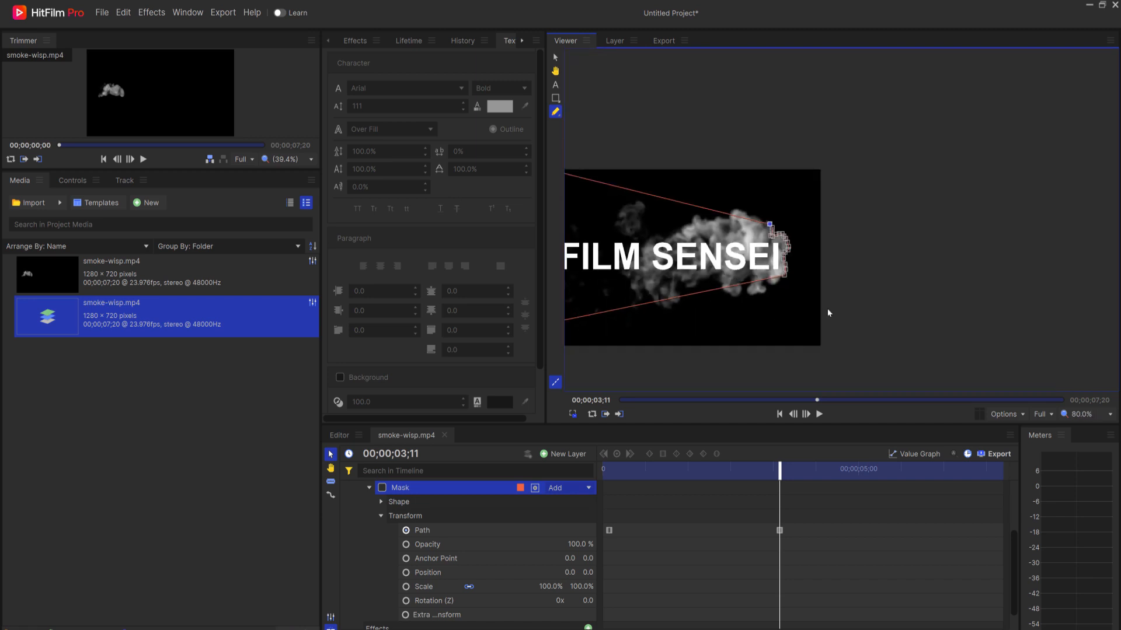
drag(862, 313, 973, 310)
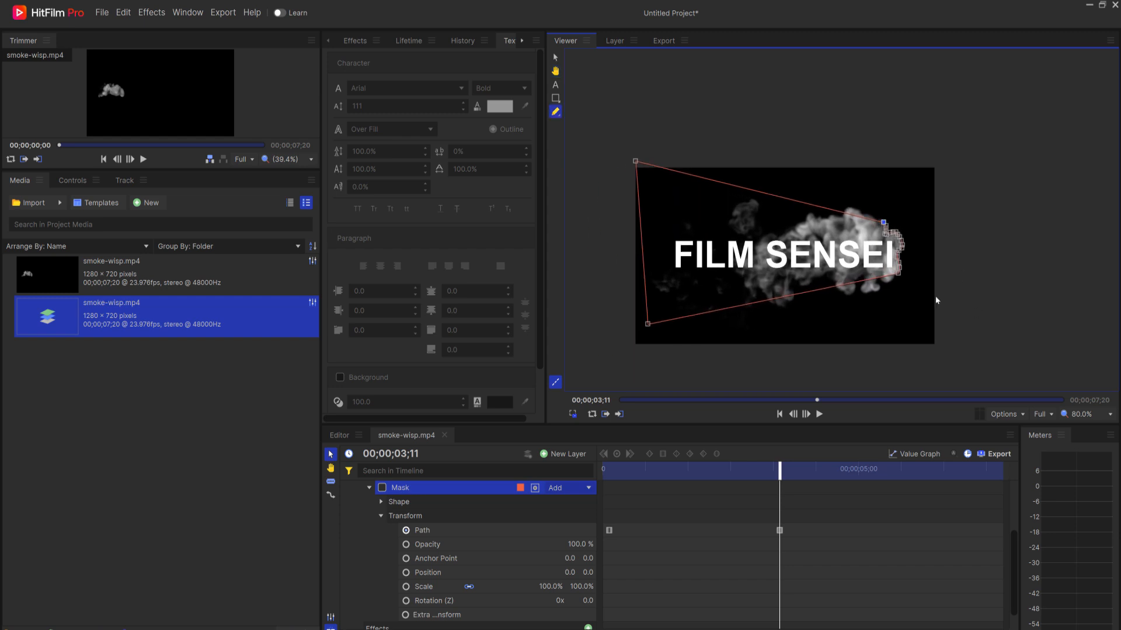
drag(783, 479, 700, 465)
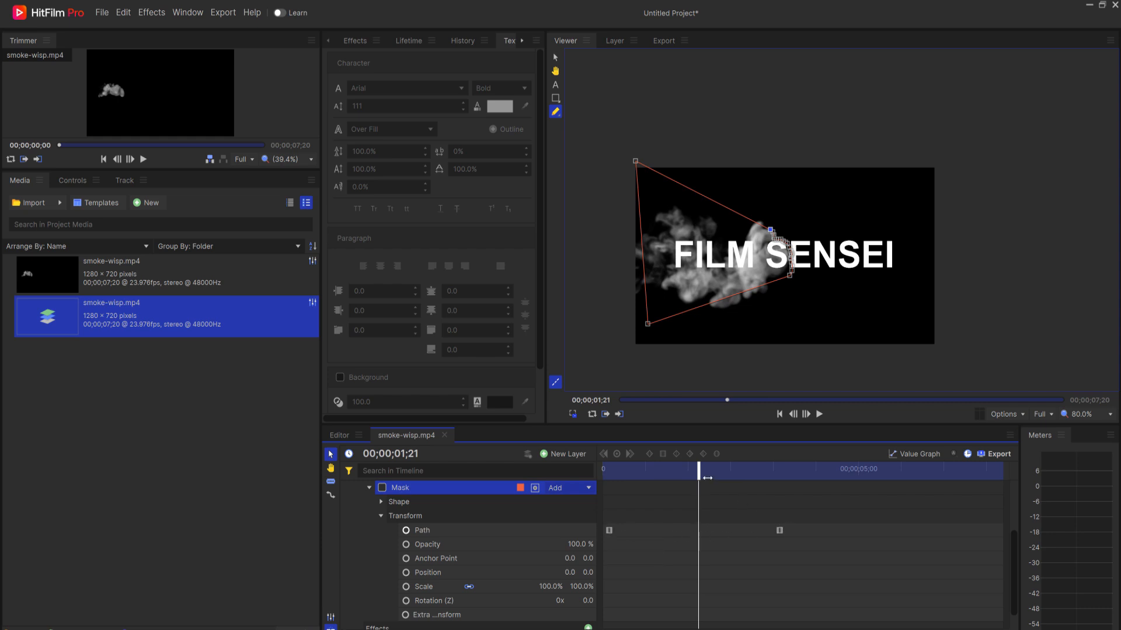
scroll(771, 255, up, 5)
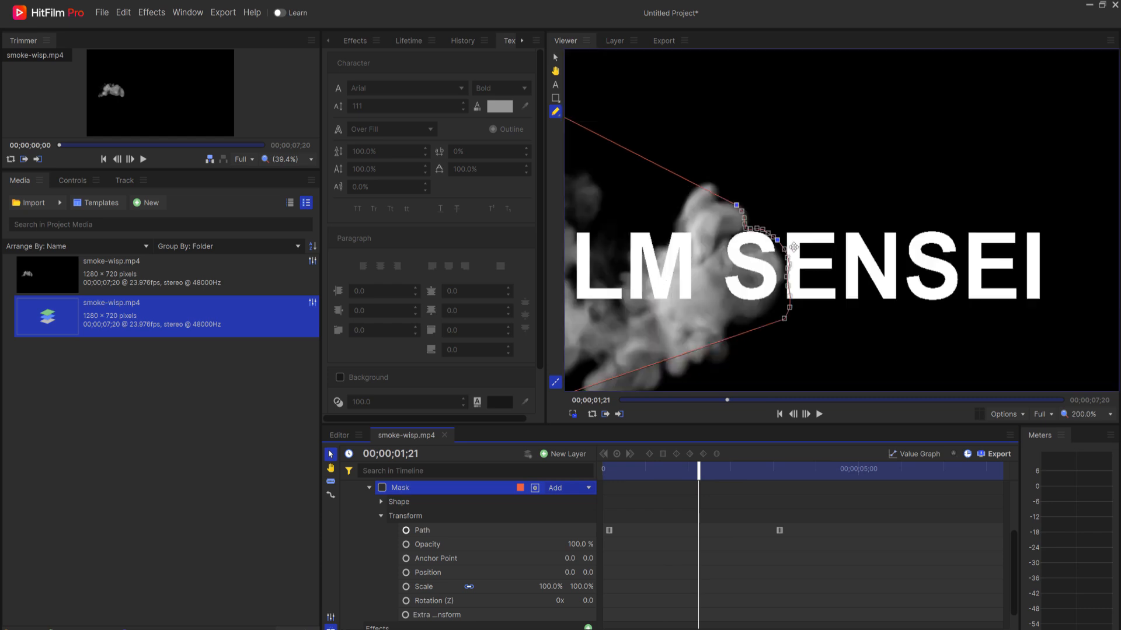
scroll(794, 253, down, 1)
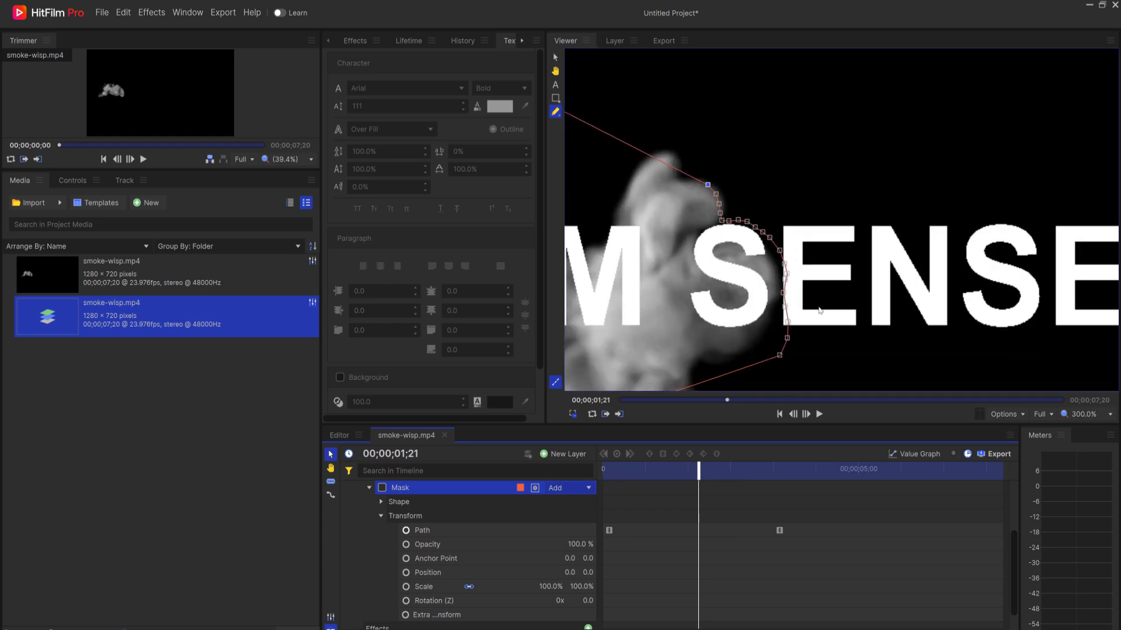
drag(797, 221, 769, 391)
drag(773, 345, 733, 358)
click(797, 363)
click(781, 328)
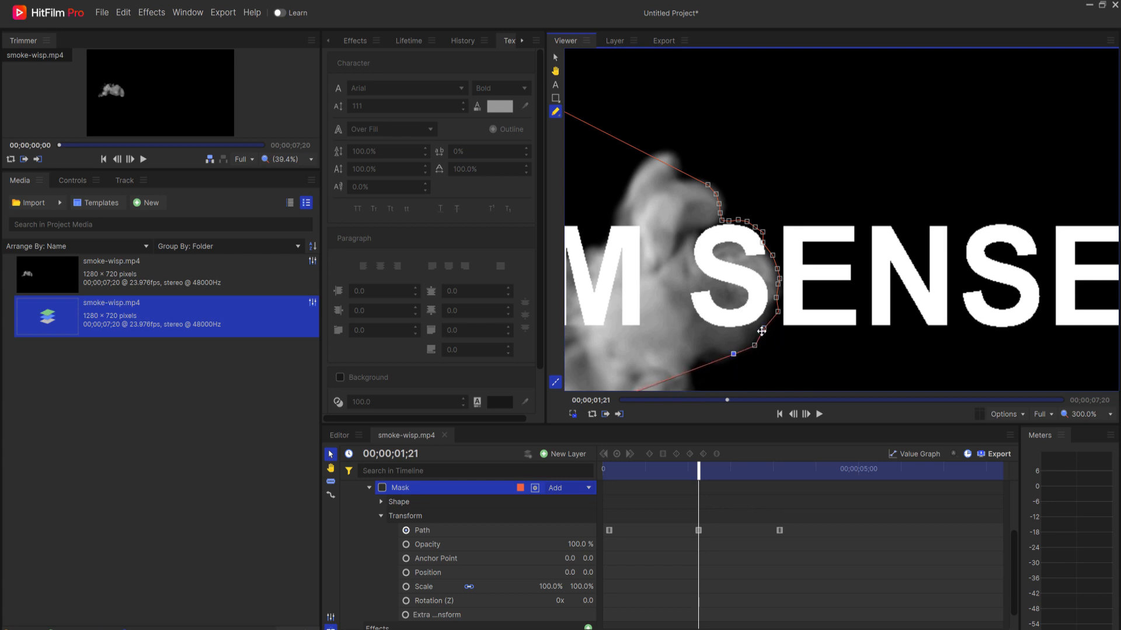
drag(778, 312, 765, 319)
click(762, 228)
drag(763, 229, 763, 231)
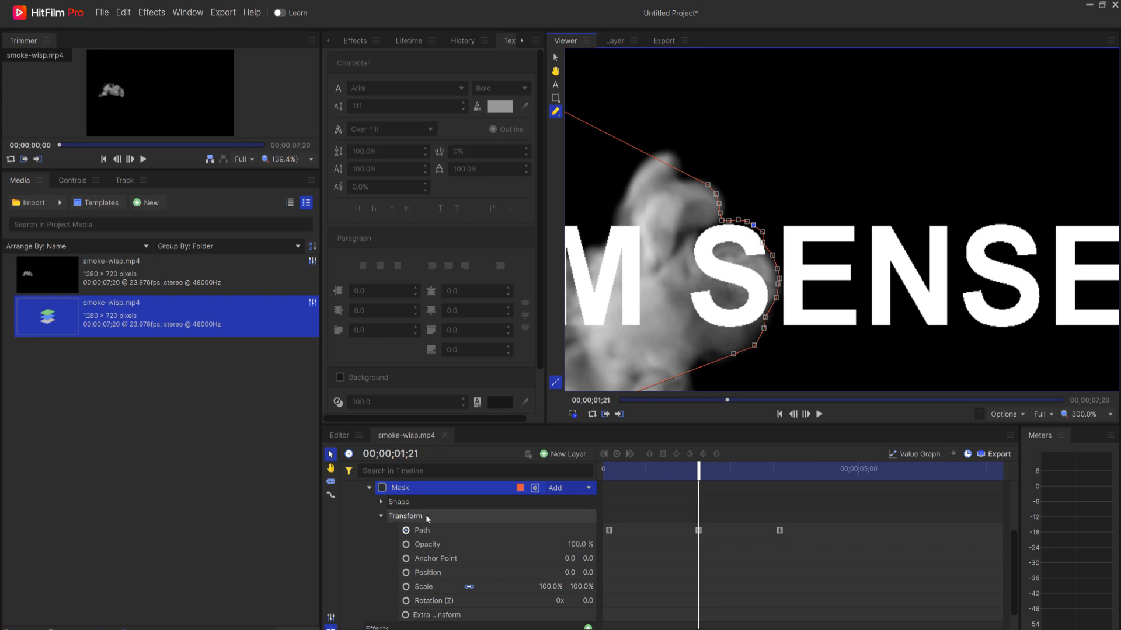
Hide the text layer, pull the upper mask points into the notch of the smoke outline, and show the text again
scroll(382, 508, up, 3)
click(374, 503)
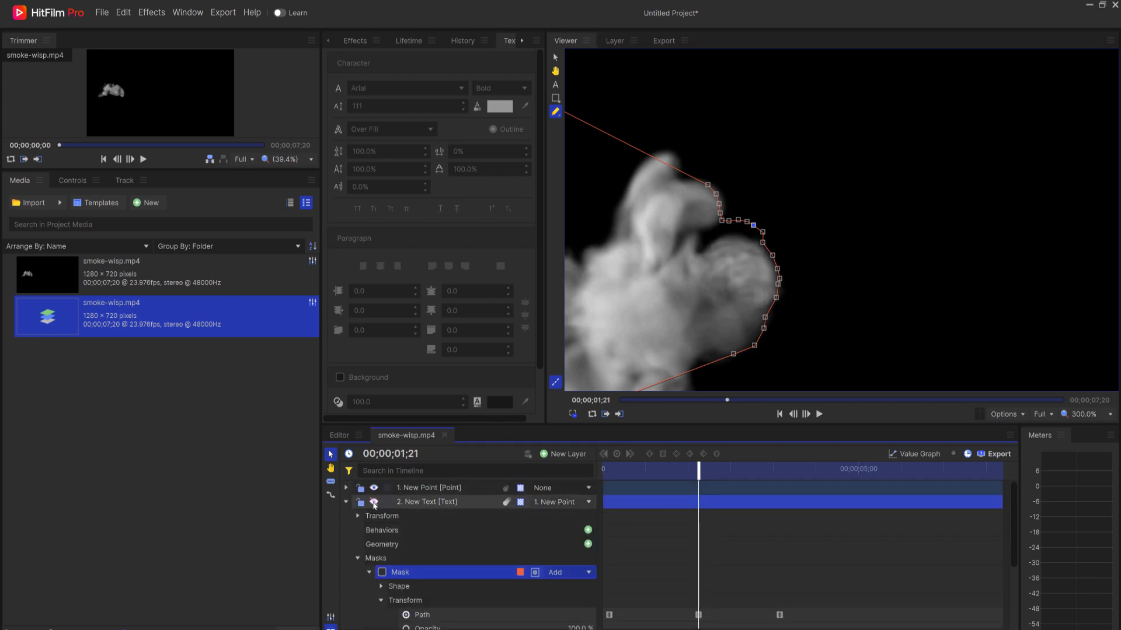
click(762, 232)
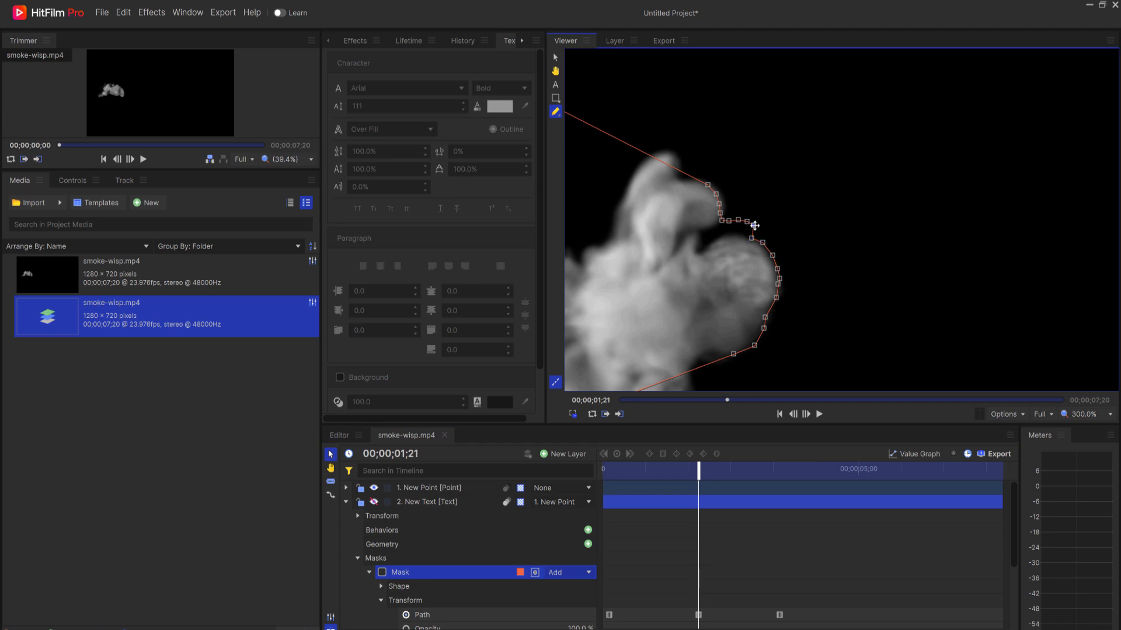
drag(756, 234, 740, 238)
key(ctrl+z)
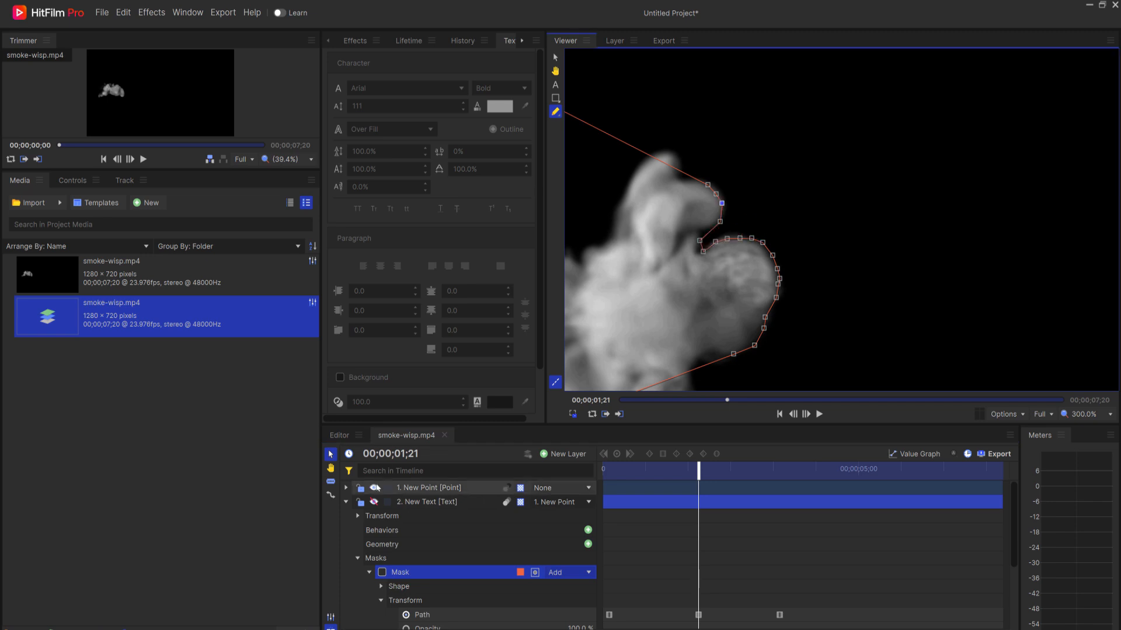
click(374, 501)
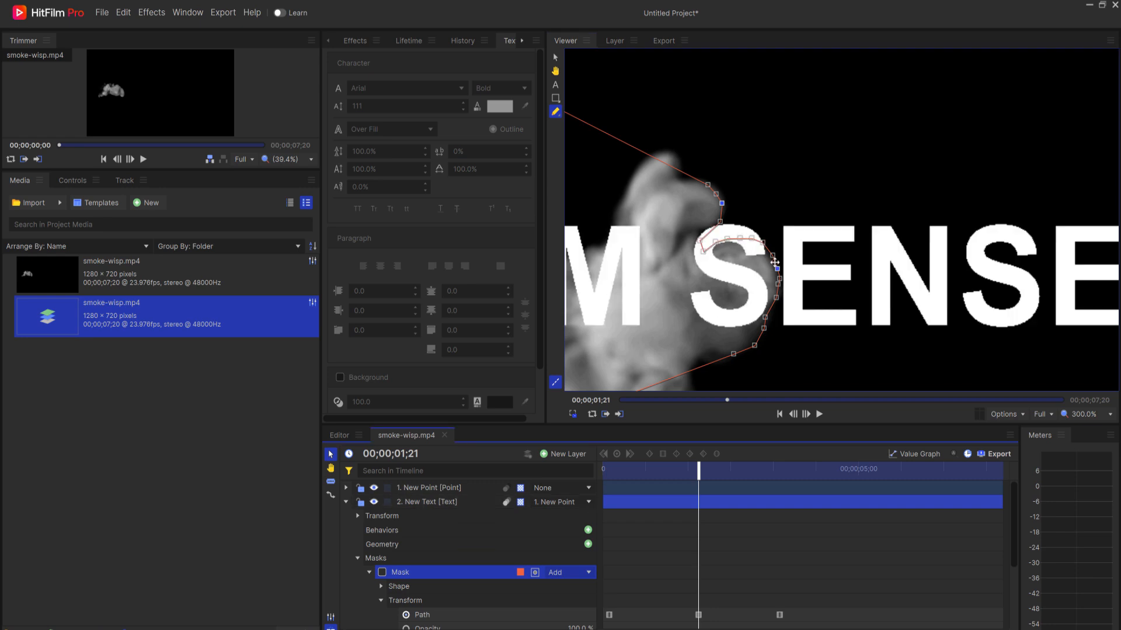
At 00;00;00;23, reshape the mask points to the smoke's leading edge and make the text layer visible again
scroll(808, 188, down, 1)
scroll(808, 188, down, 1)
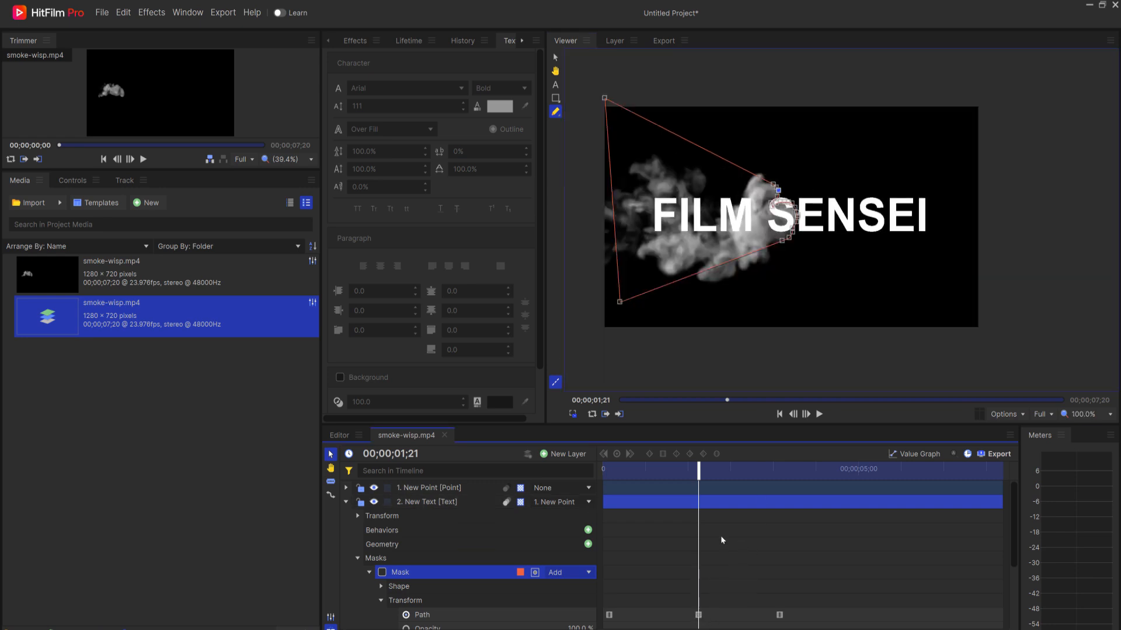
drag(701, 472, 652, 478)
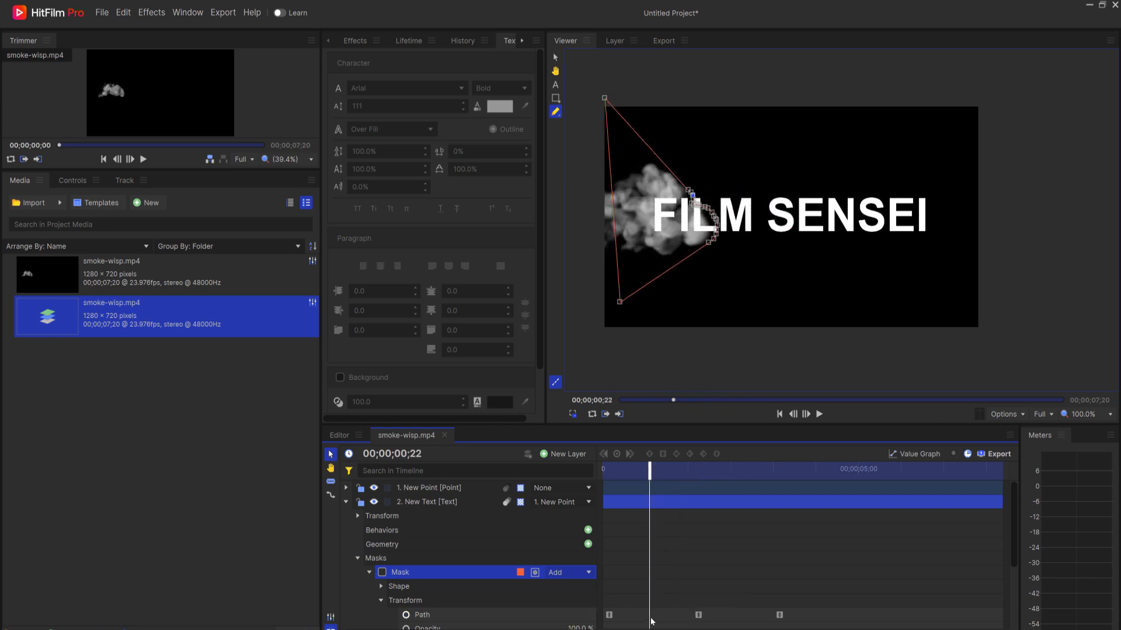
click(652, 470)
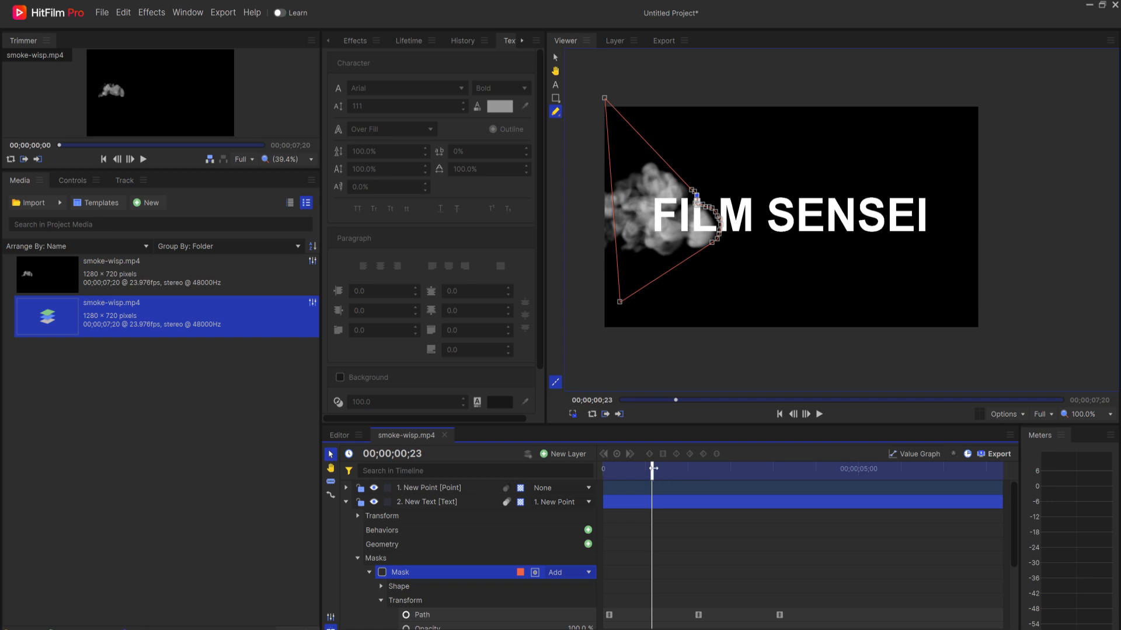
scroll(727, 283, up, 5)
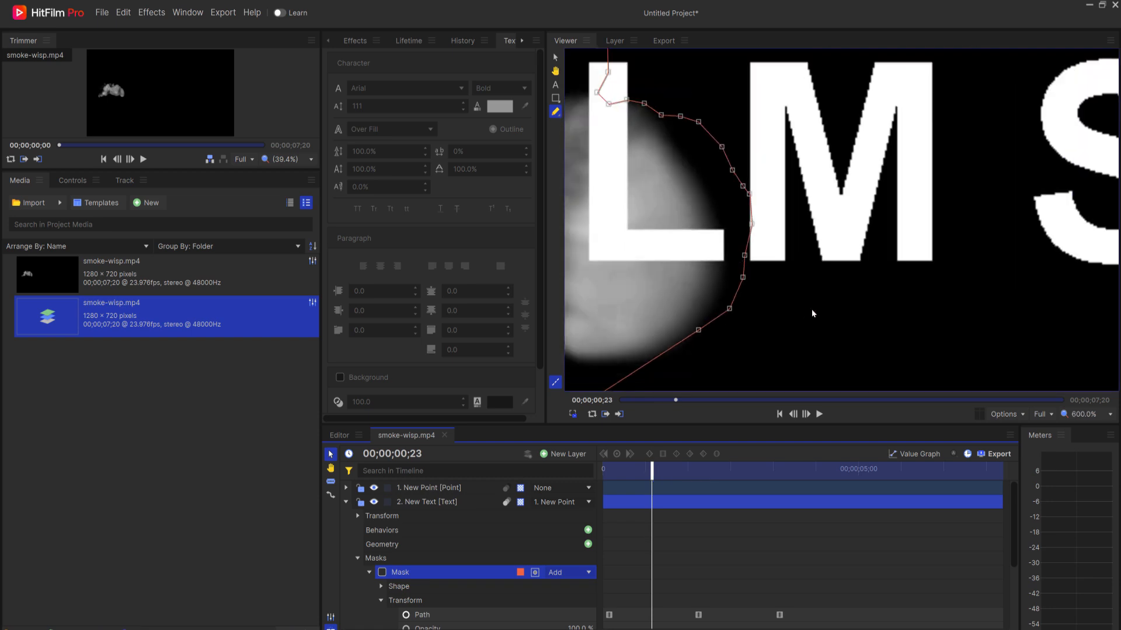
scroll(818, 312, down, 8)
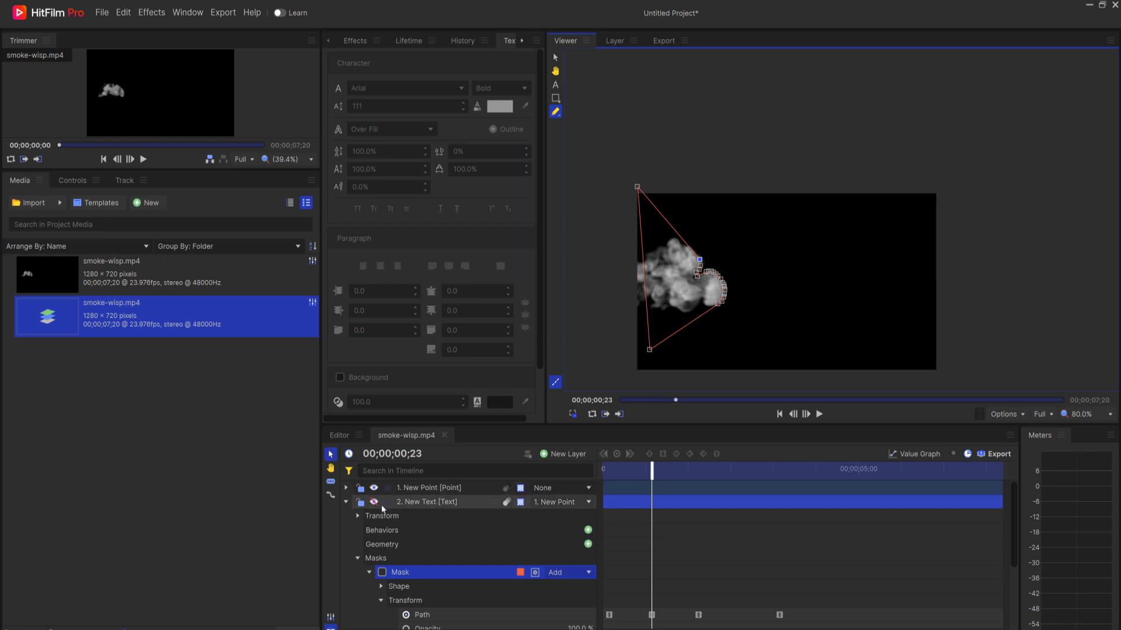
click(374, 502)
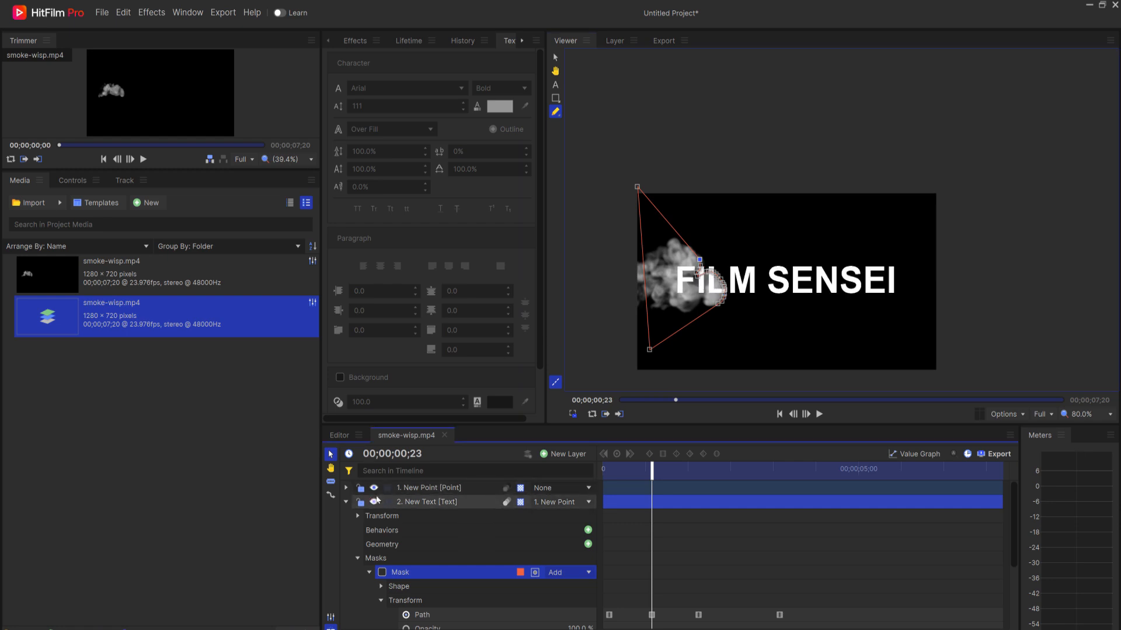
At 00;00;02;16, fit the mask's leading-edge points to the smoke front with the text hidden, and show the text again
click(739, 474)
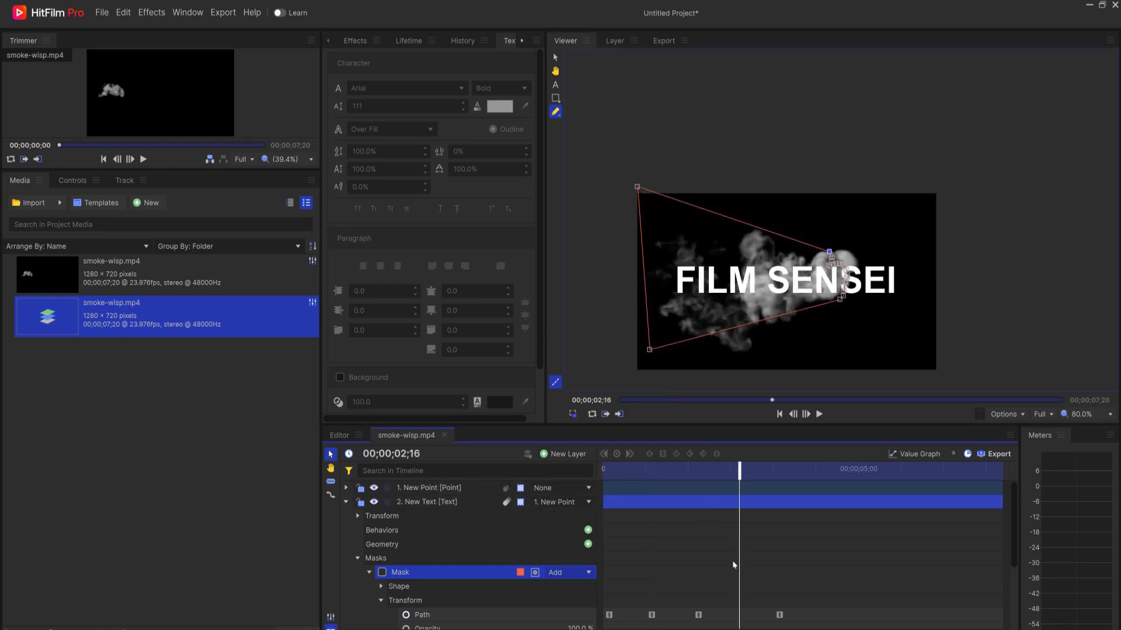
drag(869, 273, 875, 253)
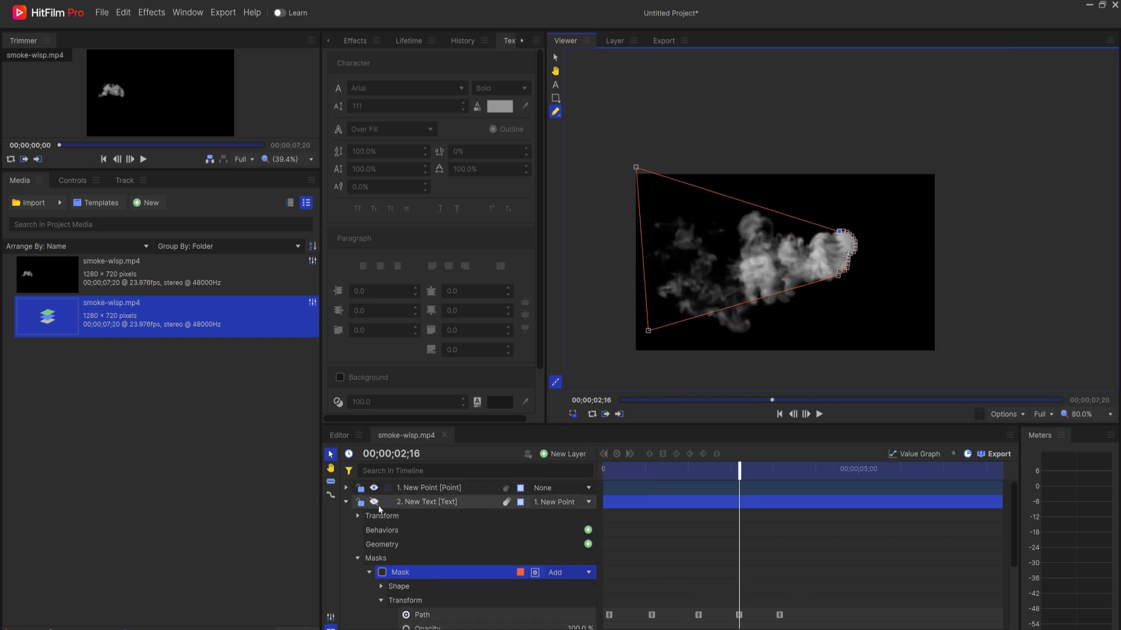
click(374, 502)
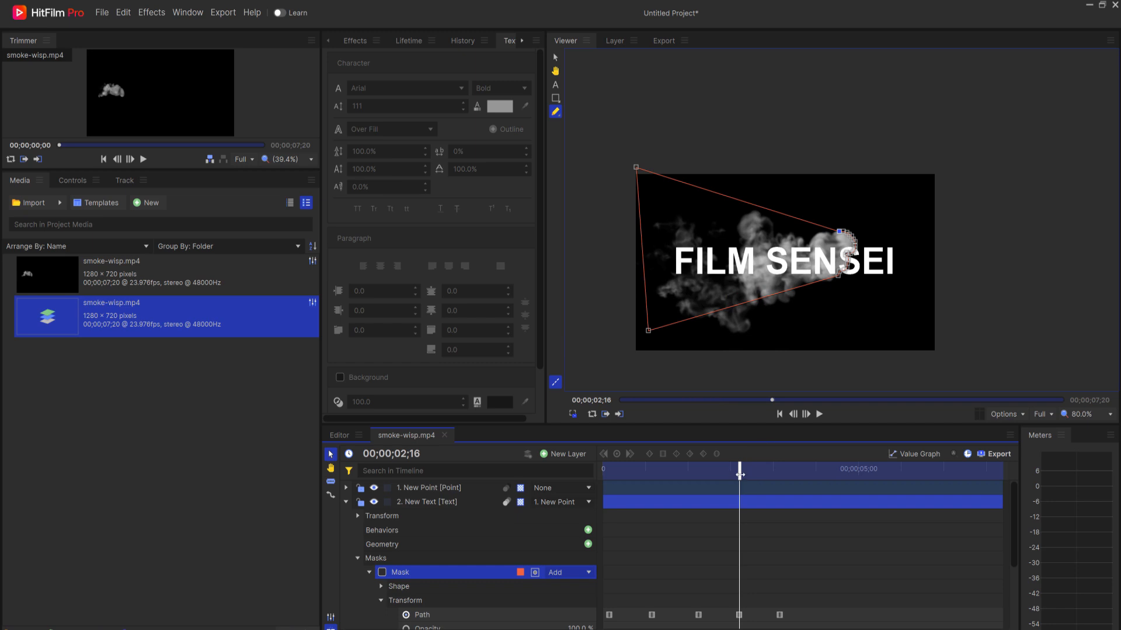
Add mask path keyframes midway between the existing ones, fitted to the smoke's edge, and scrub through the animation to check the mask
drag(740, 474, 631, 471)
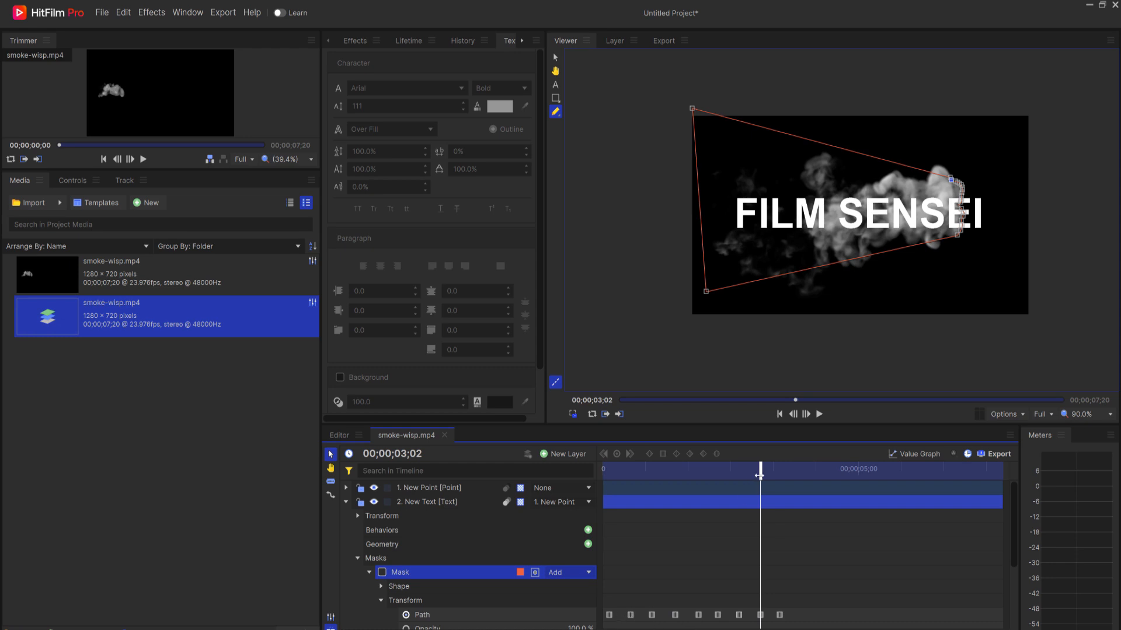
drag(746, 479, 728, 480)
drag(712, 482, 783, 456)
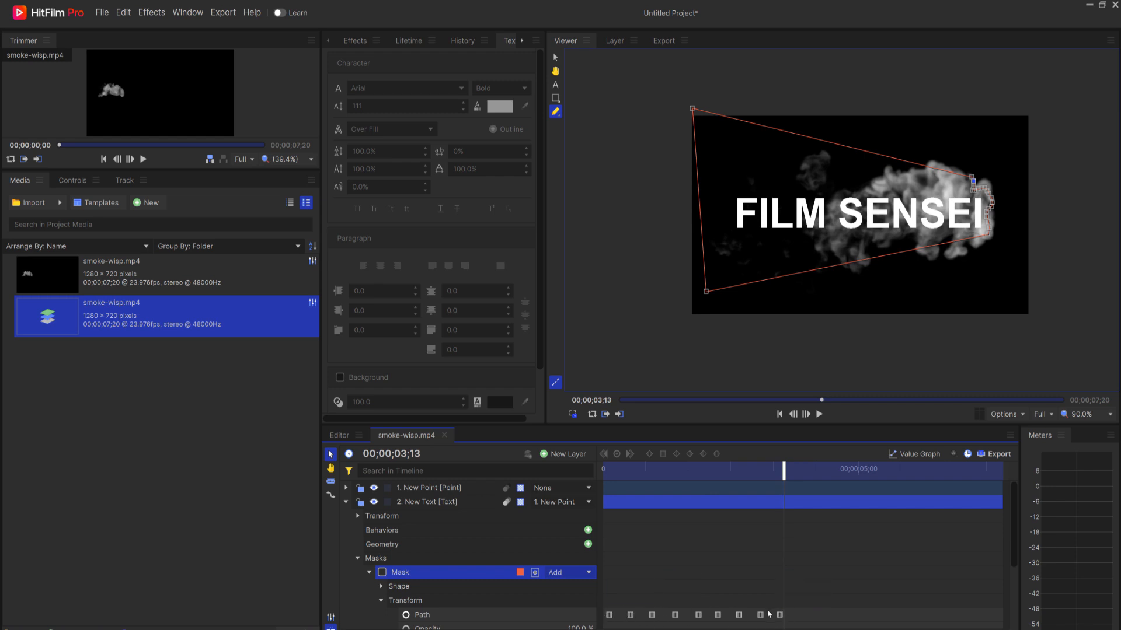
mouse_move(735, 619)
drag(789, 468, 716, 468)
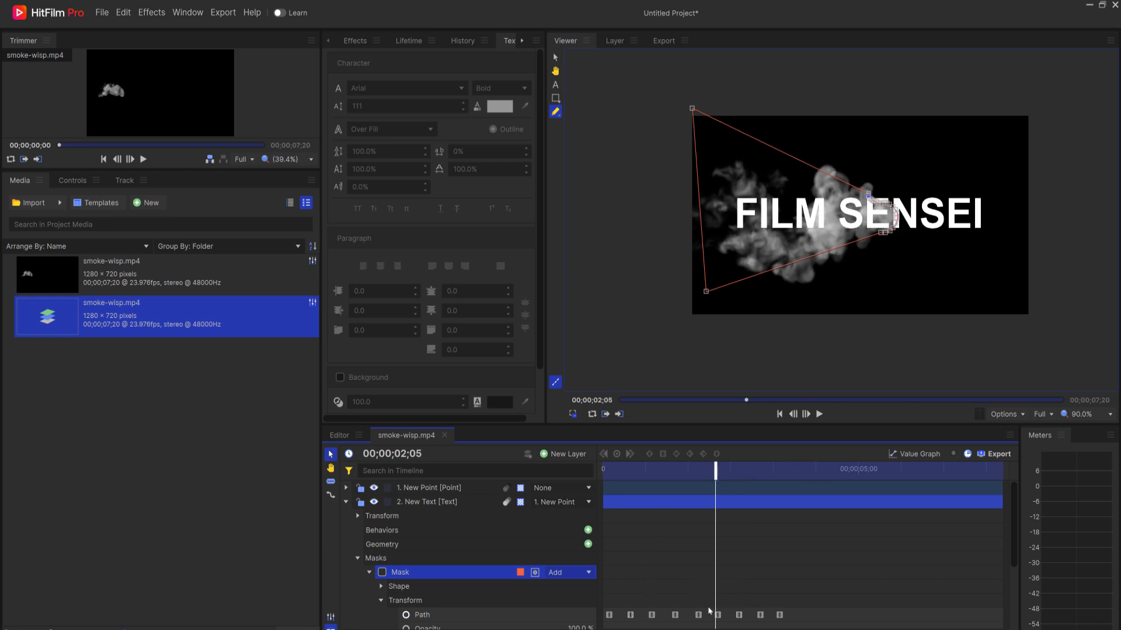
Enable the mask on the text layer, checking it at 00;00;00;17, and invert it
drag(717, 473, 639, 485)
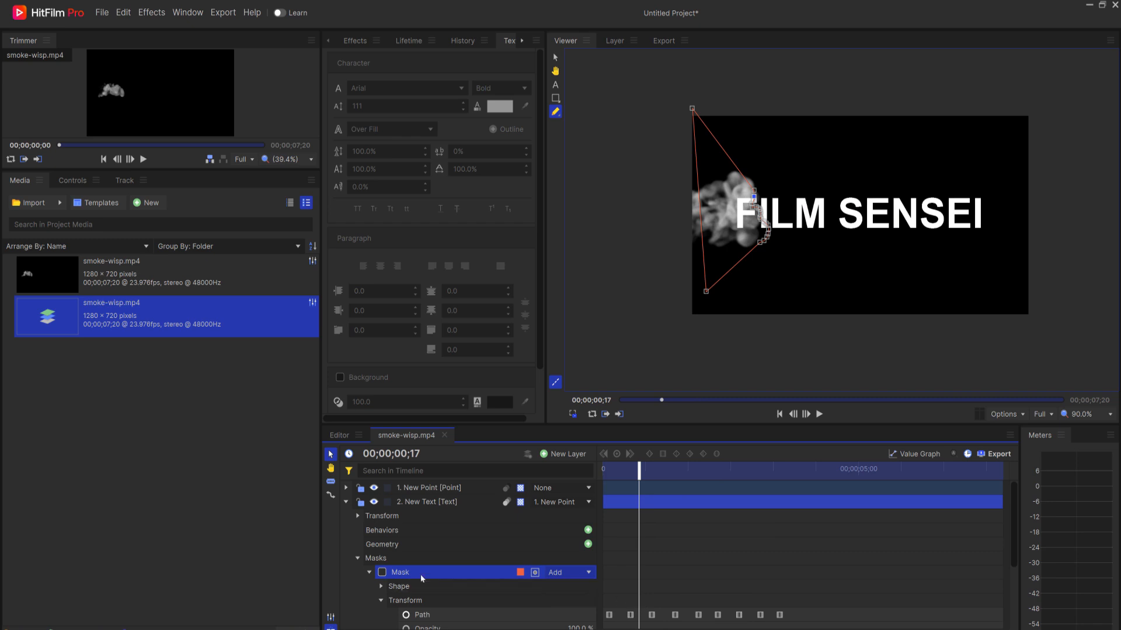
click(381, 573)
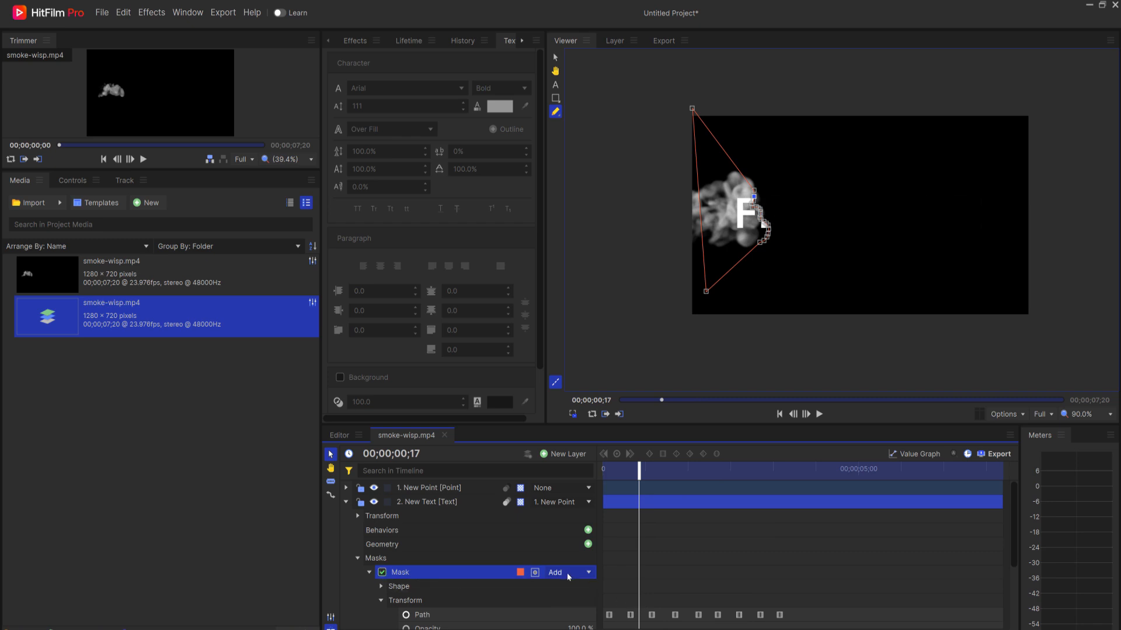
click(535, 574)
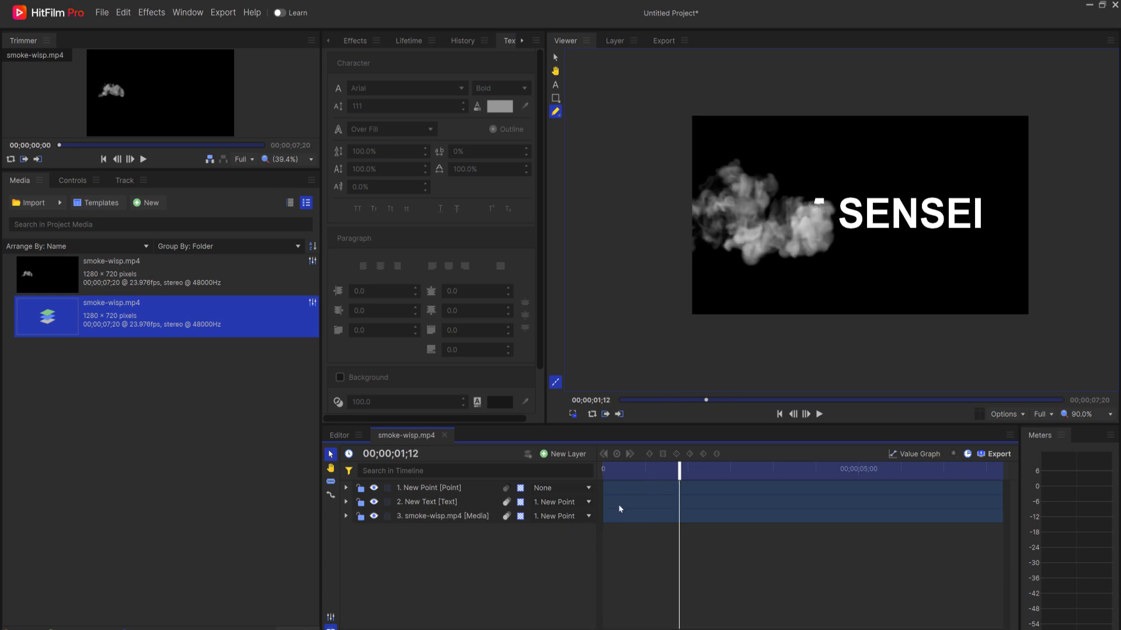
Set the text mask's feather length to 20 px and collapse the text layer's properties
click(346, 502)
click(346, 502)
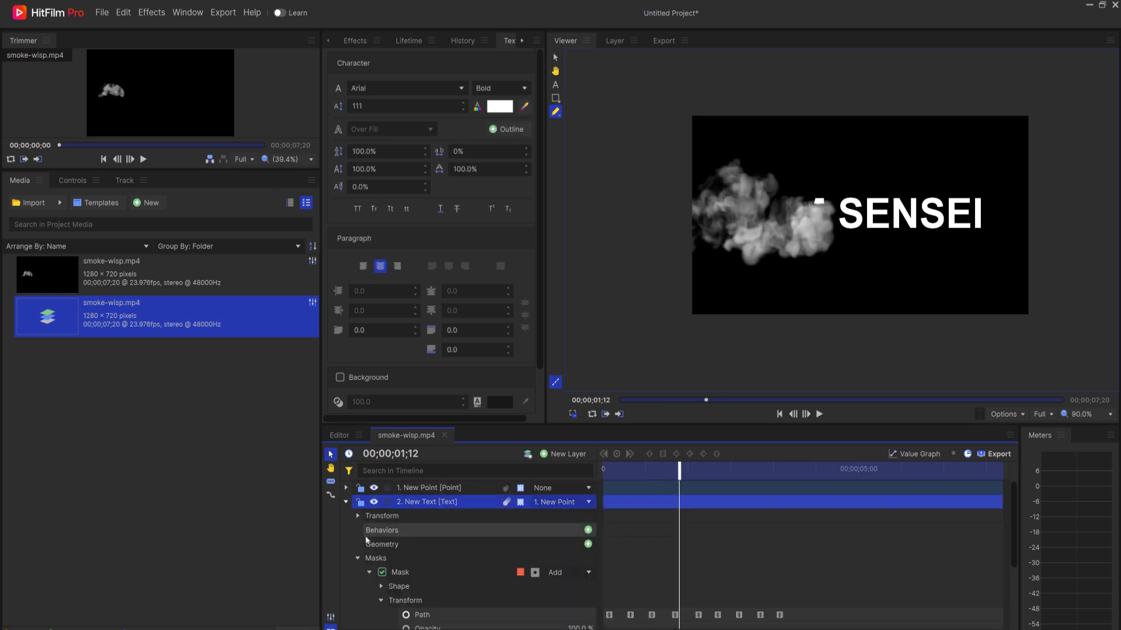
scroll(421, 565, down, 2)
scroll(421, 565, down, 1)
click(381, 506)
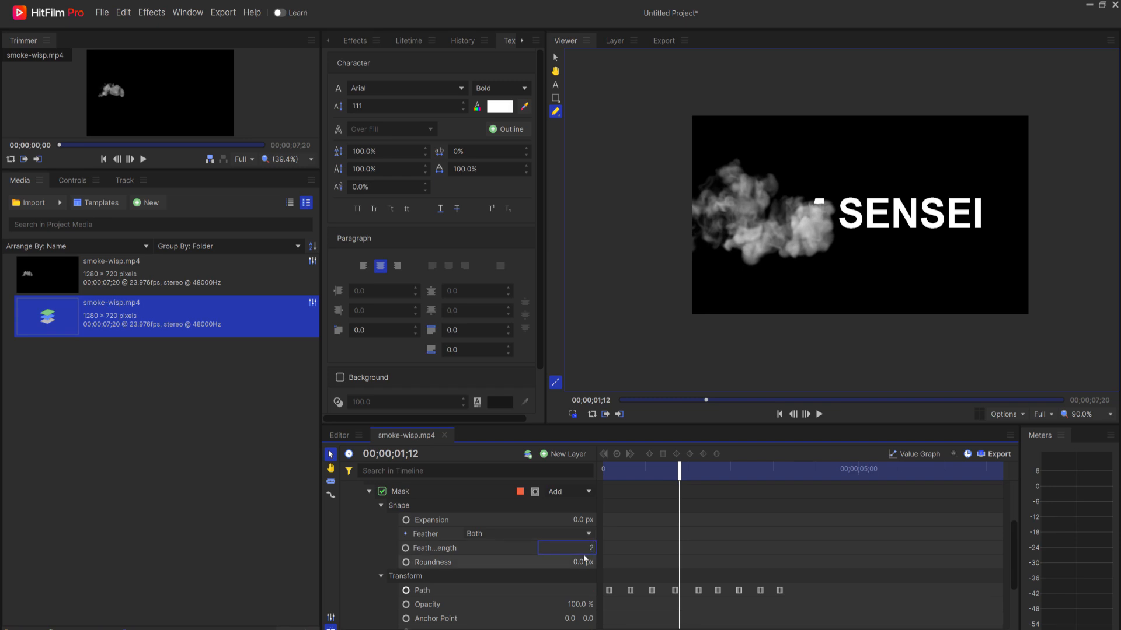
text(0)
key(Return)
scroll(345, 514, up, 2)
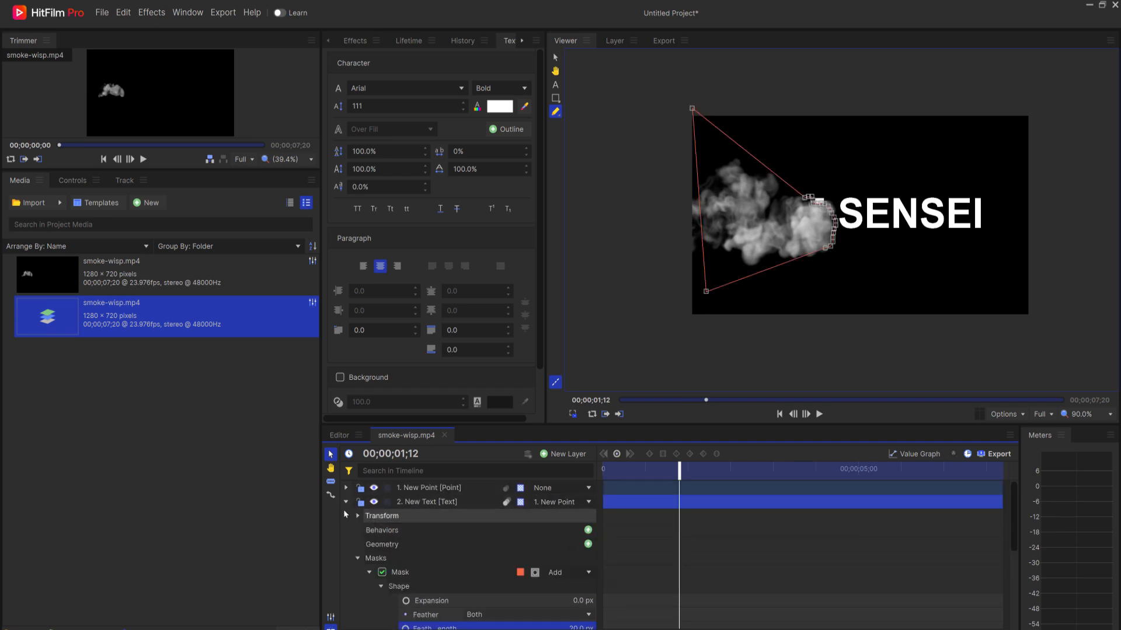
click(346, 502)
click(367, 527)
Play the composition from the start to review the masked text against the smoke, and stop playback
click(780, 416)
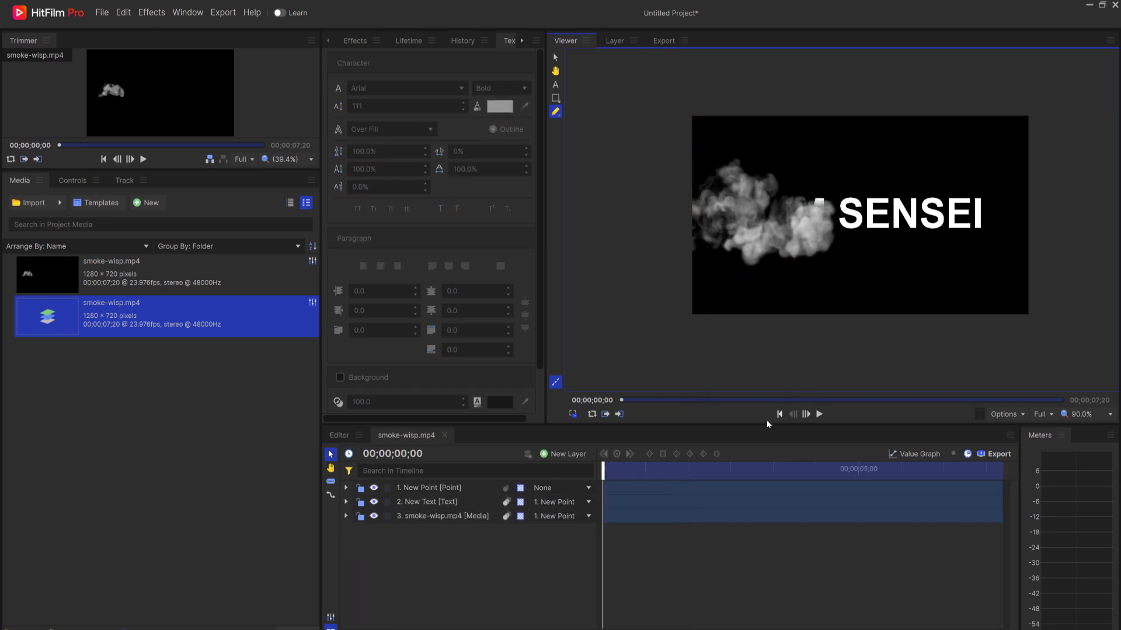
click(819, 414)
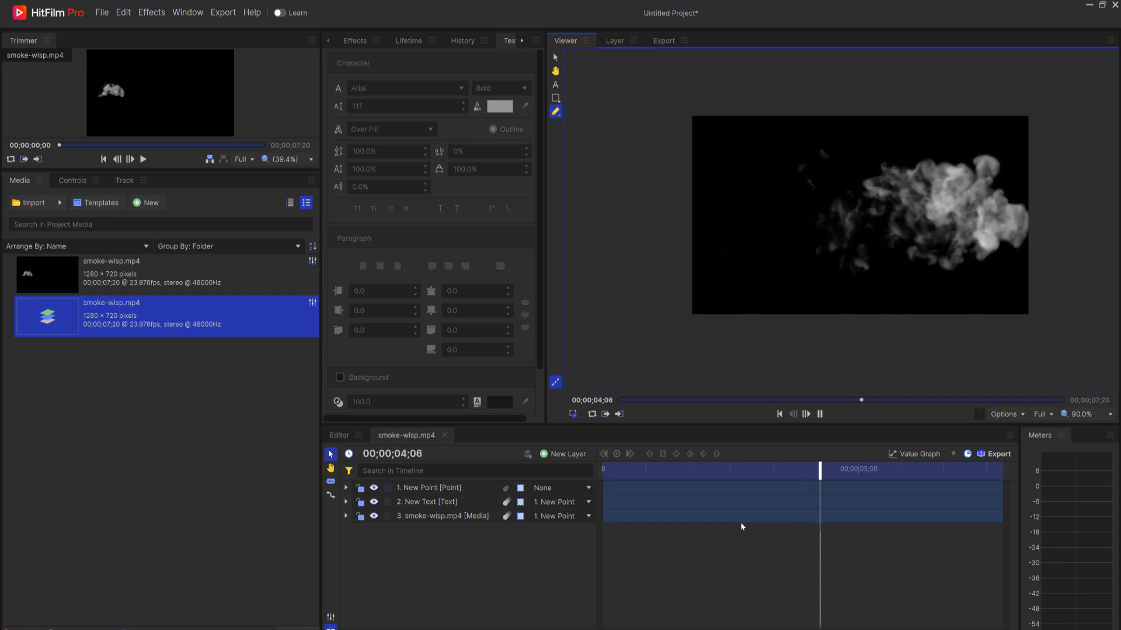
click(604, 570)
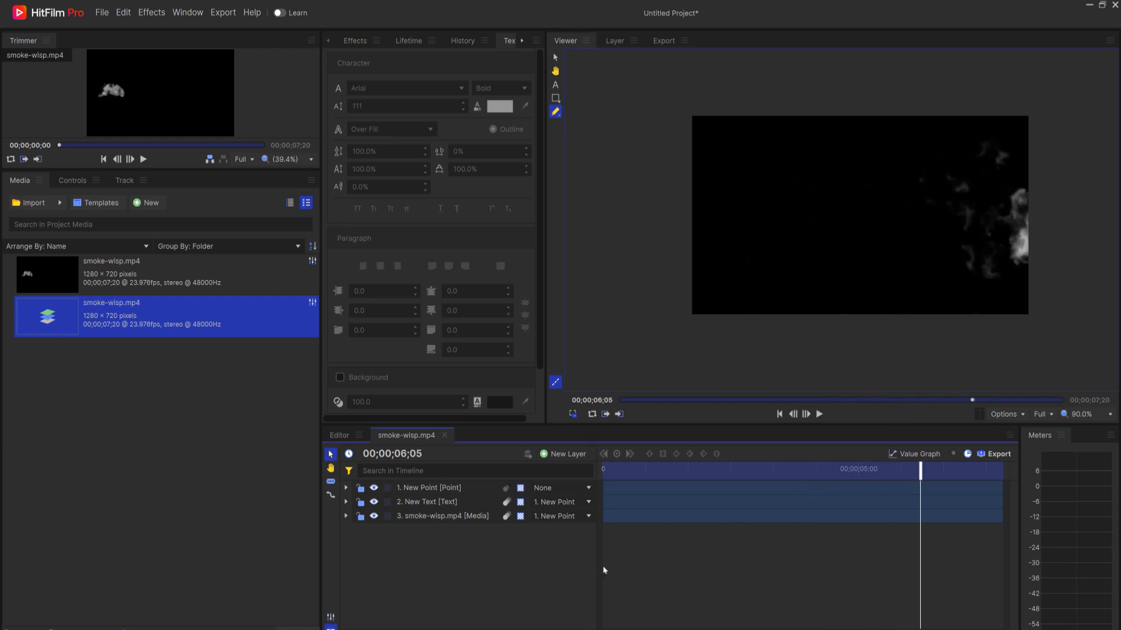